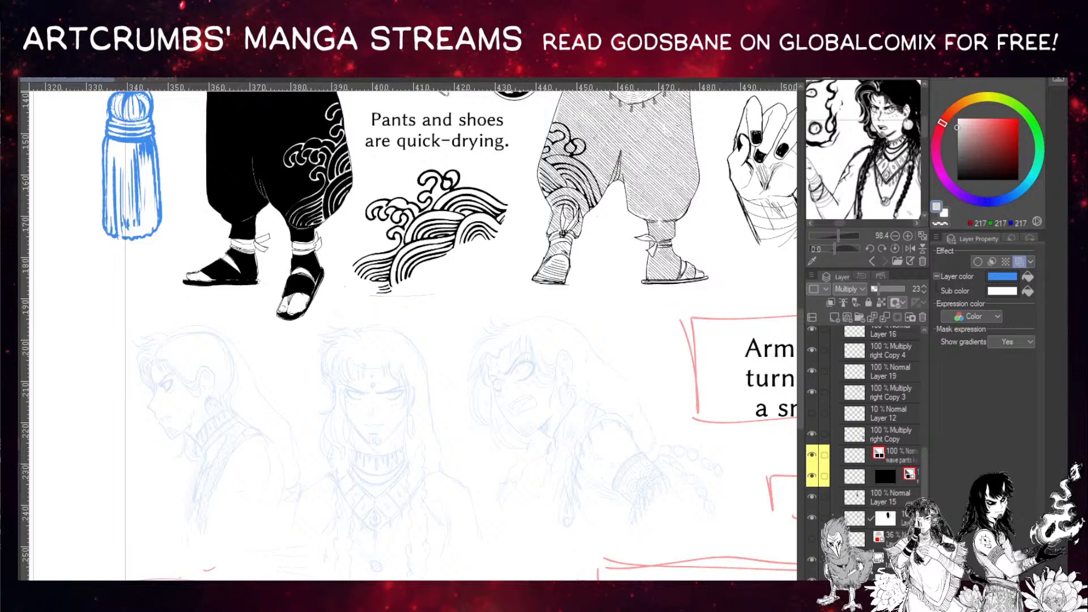
# Activate the right Copy 3 layer from the sandal line art, toggle its visibility off and on, and set the drawing colour to black
pyautogui.moveTo(432, 355); pyautogui.dragTo(429, 279)
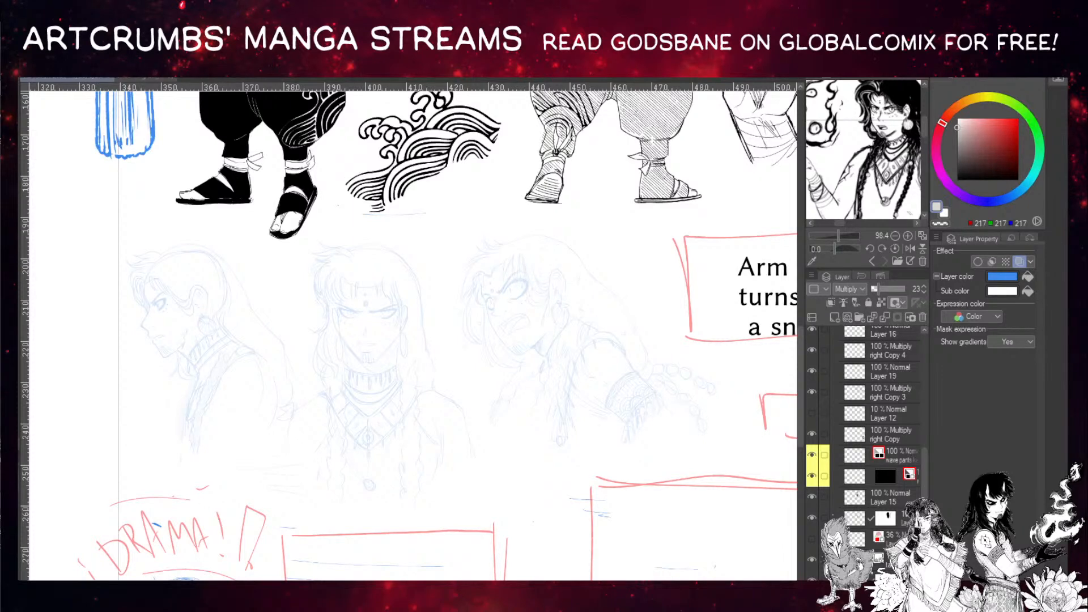
pyautogui.hotkey('ctrl', '+')
pyautogui.moveTo(226, 445); pyautogui.dragTo(323, 335)
pyautogui.moveTo(316, 221); pyautogui.dragTo(321, 374)
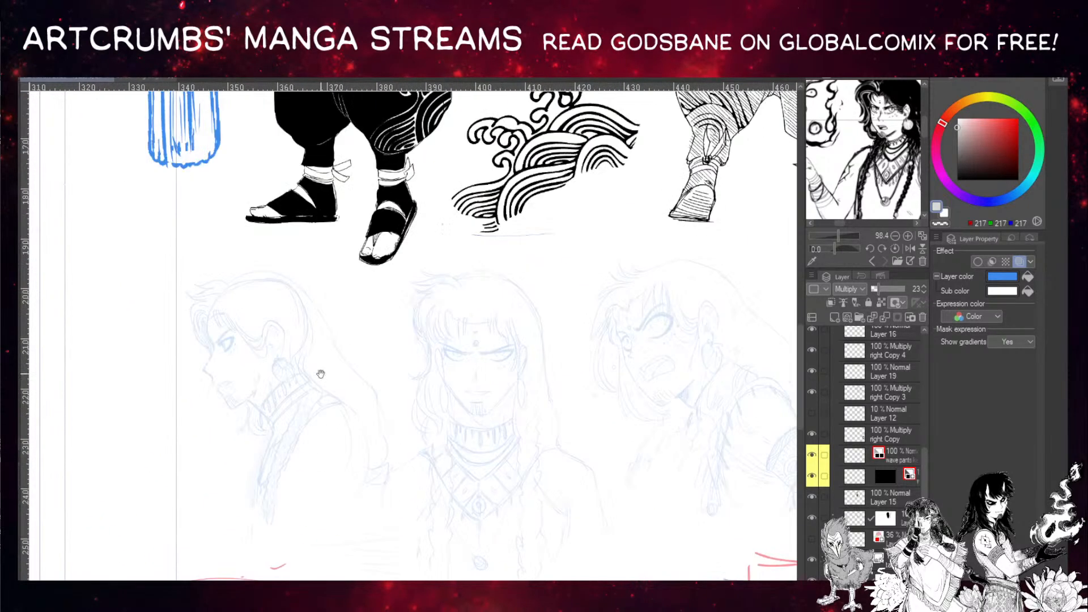
pyautogui.hotkey('ctrl', '+')
pyautogui.moveTo(358, 300); pyautogui.dragTo(404, 304)
pyautogui.moveTo(538, 313); pyautogui.dragTo(561, 339)
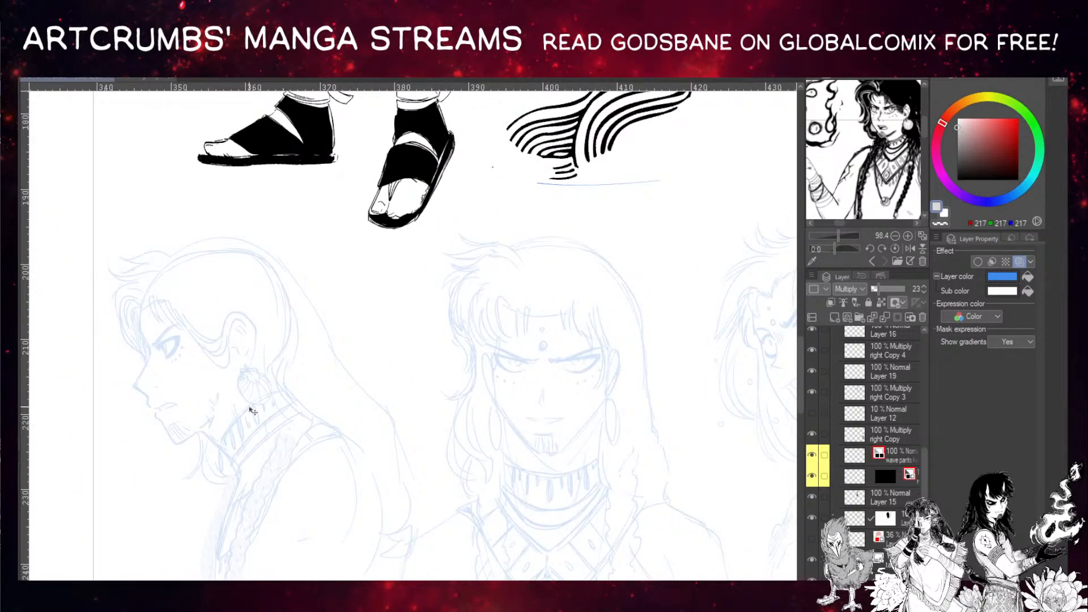
pyautogui.moveTo(321, 372); pyautogui.dragTo(318, 321)
pyautogui.hotkey('ctrl', '+')
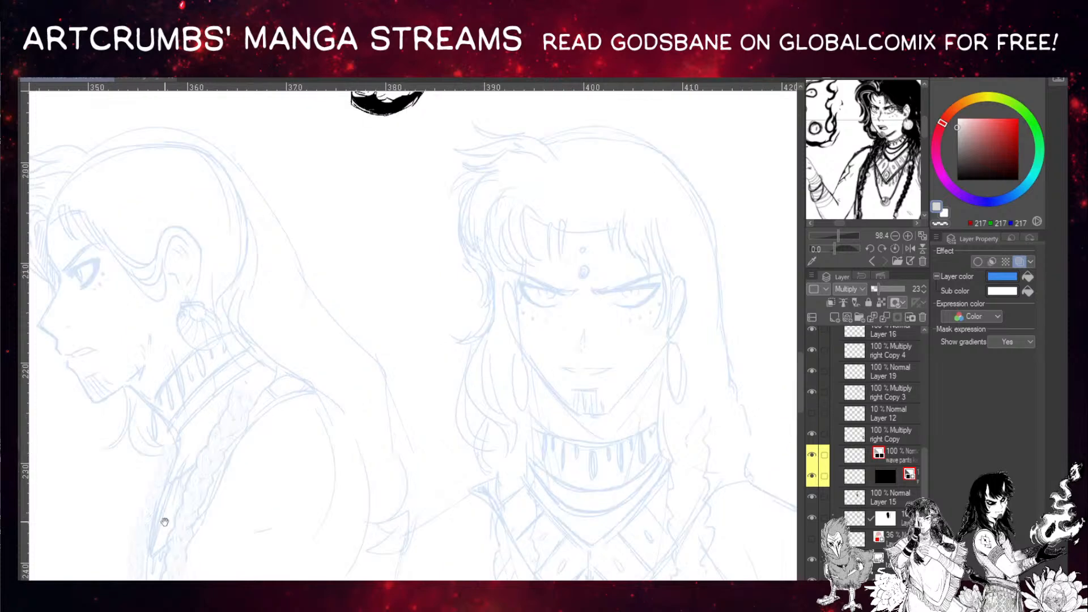
pyautogui.moveTo(214, 437); pyautogui.dragTo(340, 418)
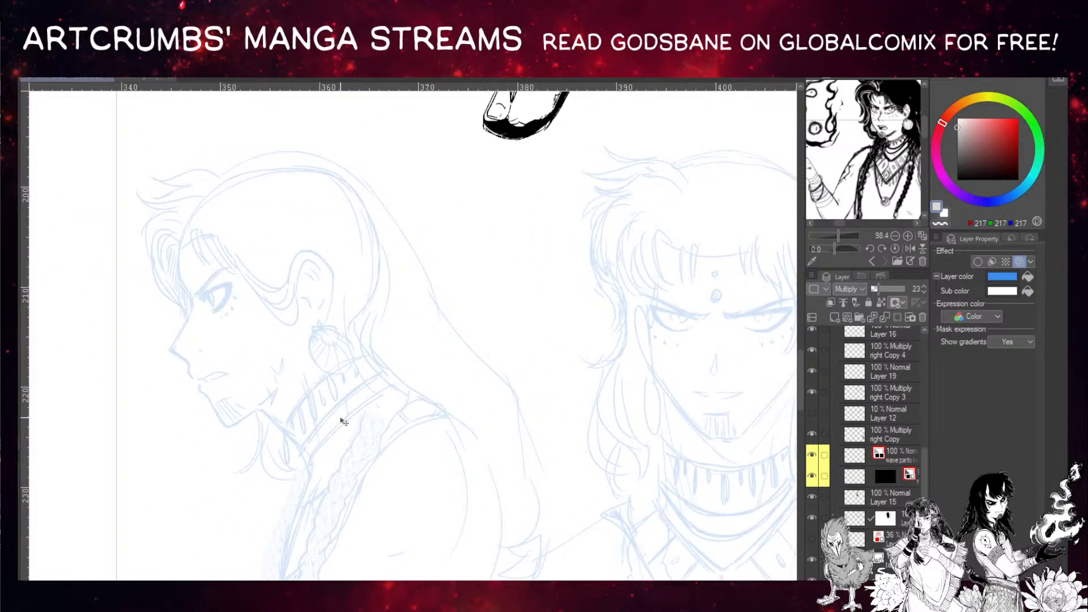
pyautogui.moveTo(331, 176); pyautogui.dragTo(321, 248)
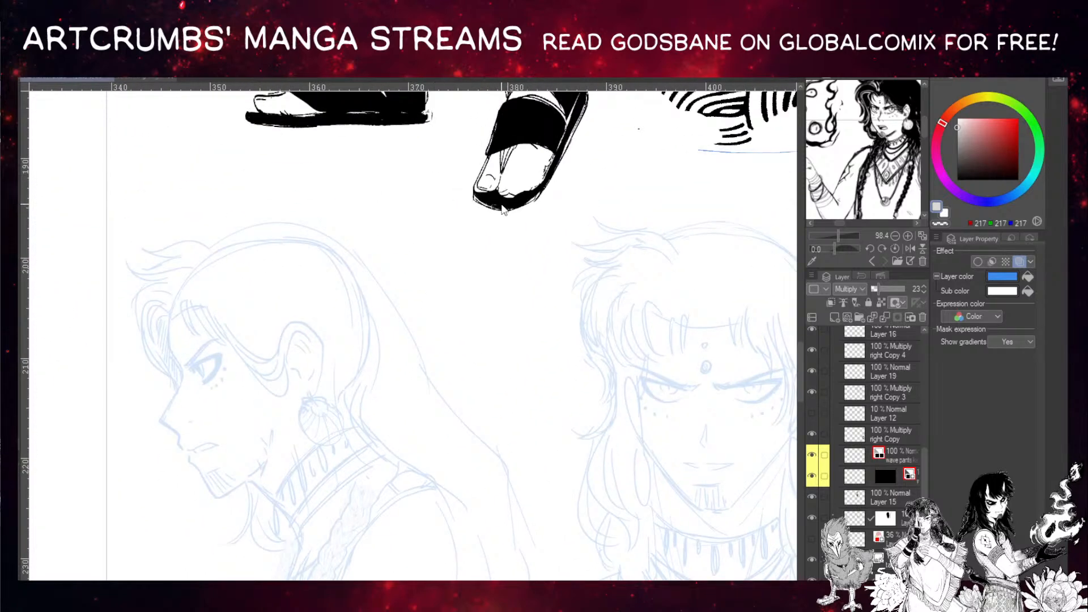
pyautogui.keyDown('ctrl'); pyautogui.keyDown('shift'); pyautogui.click(504, 193); pyautogui.keyUp('shift'); pyautogui.keyUp('ctrl')
pyautogui.click(812, 393)
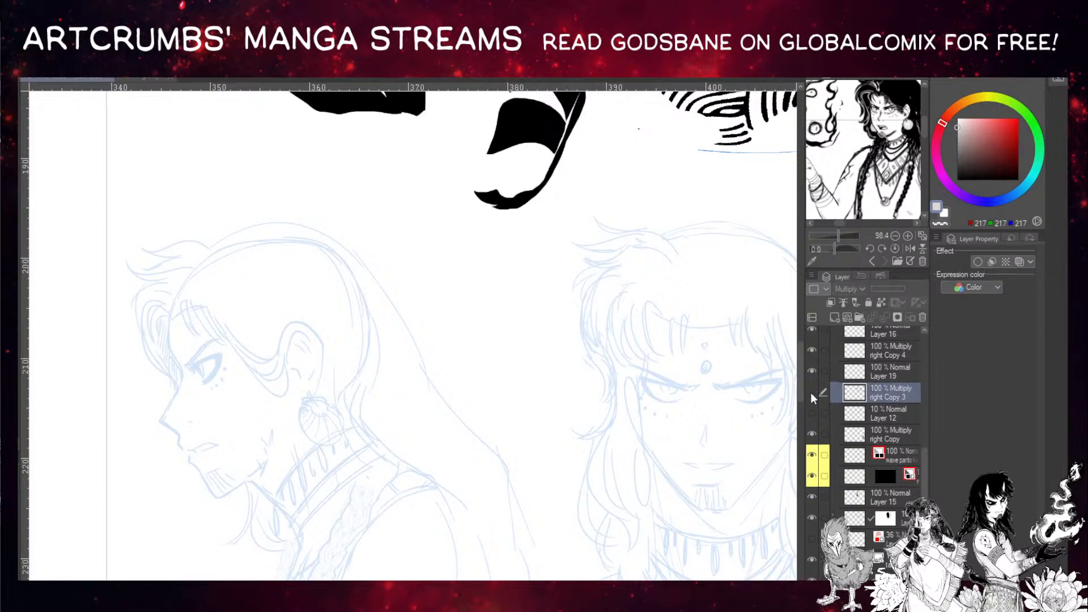
pyautogui.click(811, 393)
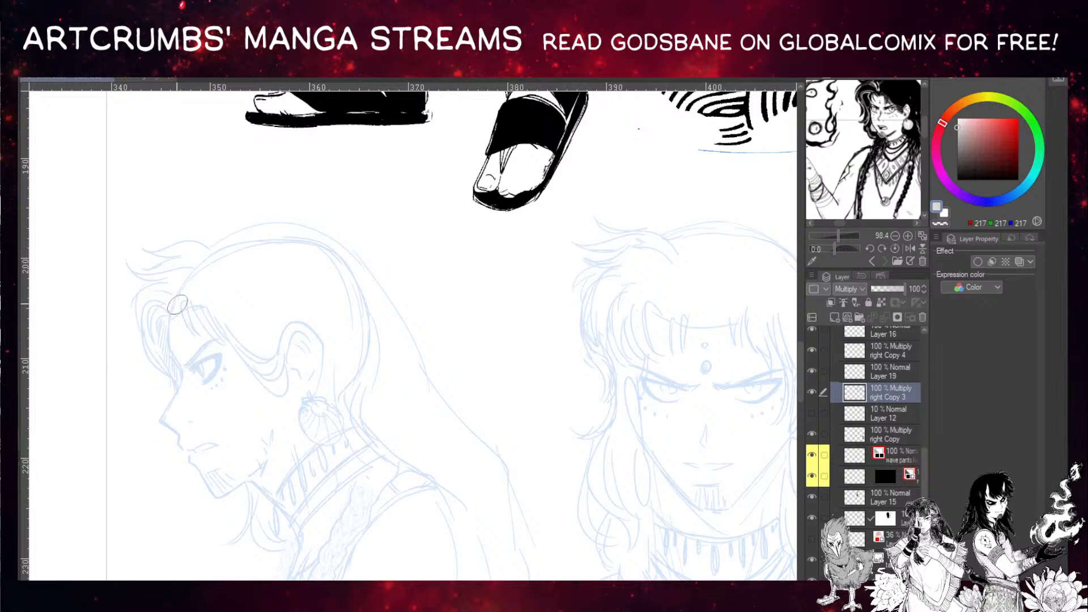
pyautogui.click(957, 181)
# Ink the forehead contour of the side-profile head over the blue sketch, redoing the stroke until it follows the sketch
pyautogui.moveTo(227, 401)
pyautogui.mouseDown()
pyautogui.moveTo(194, 340)
pyautogui.moveTo(309, 365)
pyautogui.mouseUp()
pyautogui.hotkey('ctrl', 'z')
pyautogui.moveTo(117, 460)
pyautogui.mouseDown()
pyautogui.moveTo(161, 411)
pyautogui.moveTo(278, 410)
pyautogui.moveTo(212, 385)
pyautogui.moveTo(357, 309)
pyautogui.mouseUp()
pyautogui.hotkey('ctrl', 'z')
pyautogui.hotkey('ctrl', '+')
pyautogui.moveTo(183, 199); pyautogui.dragTo(181, 291)
pyautogui.hotkey('ctrl', 'z')
pyautogui.moveTo(182, 190); pyautogui.dragTo(199, 311)
pyautogui.hotkey('ctrl', 'z')
pyautogui.moveTo(182, 184)
pyautogui.mouseDown()
pyautogui.moveTo(184, 254)
pyautogui.moveTo(200, 305)
pyautogui.mouseUp()
pyautogui.hotkey('ctrl', 'z')
pyautogui.moveTo(185, 177); pyautogui.dragTo(188, 278)
# Ink the profile's brow hollow, nose bridge, underside of the nose and upper lip over the blue sketch
pyautogui.moveTo(225, 237)
pyautogui.mouseDown()
pyautogui.moveTo(235, 237)
pyautogui.moveTo(201, 293)
pyautogui.moveTo(193, 339)
pyautogui.mouseUp()
pyautogui.hotkey('ctrl', 'z')
pyautogui.moveTo(182, 273); pyautogui.dragTo(198, 335)
pyautogui.hotkey('ctrl', 'z')
pyautogui.moveTo(185, 274)
pyautogui.mouseDown()
pyautogui.moveTo(200, 308)
pyautogui.moveTo(190, 380)
pyautogui.mouseUp()
pyautogui.hotkey('ctrl', 'z')
pyautogui.hotkey('ctrl', 'z')
pyautogui.moveTo(186, 275)
pyautogui.mouseDown()
pyautogui.moveTo(198, 320)
pyautogui.moveTo(177, 361)
pyautogui.moveTo(195, 379)
pyautogui.mouseUp()
pyautogui.hotkey('ctrl', 'z')
pyautogui.moveTo(184, 260)
pyautogui.mouseDown()
pyautogui.moveTo(197, 289)
pyautogui.moveTo(170, 363)
pyautogui.mouseUp()
pyautogui.moveTo(181, 374); pyautogui.dragTo(192, 381)
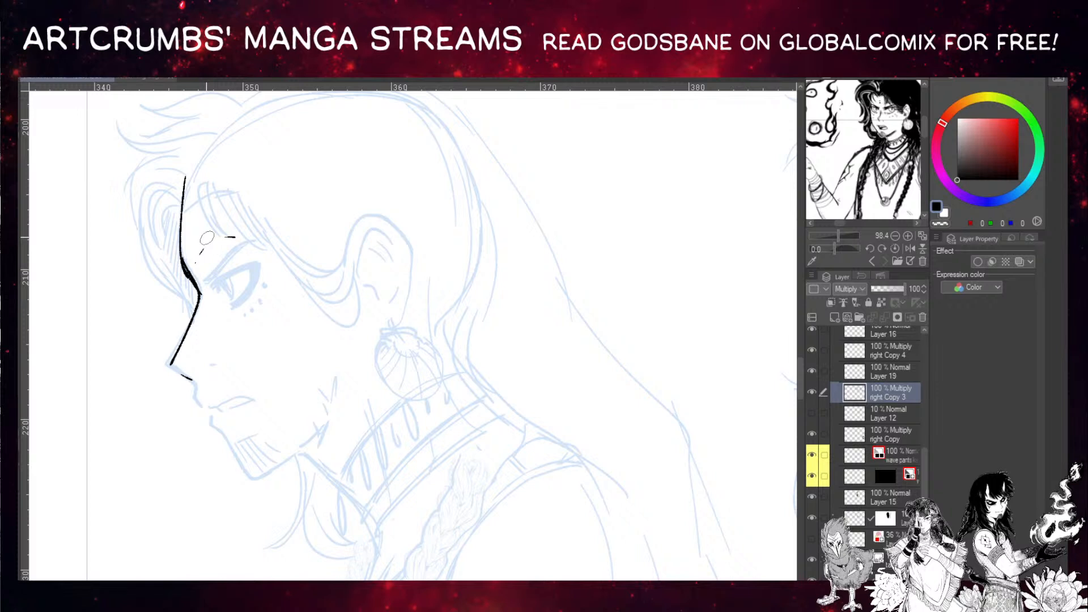
pyautogui.moveTo(193, 382); pyautogui.dragTo(203, 406)
pyautogui.moveTo(257, 325); pyautogui.dragTo(227, 265)
pyautogui.moveTo(140, 302); pyautogui.dragTo(153, 316)
pyautogui.hotkey('ctrl', 'z')
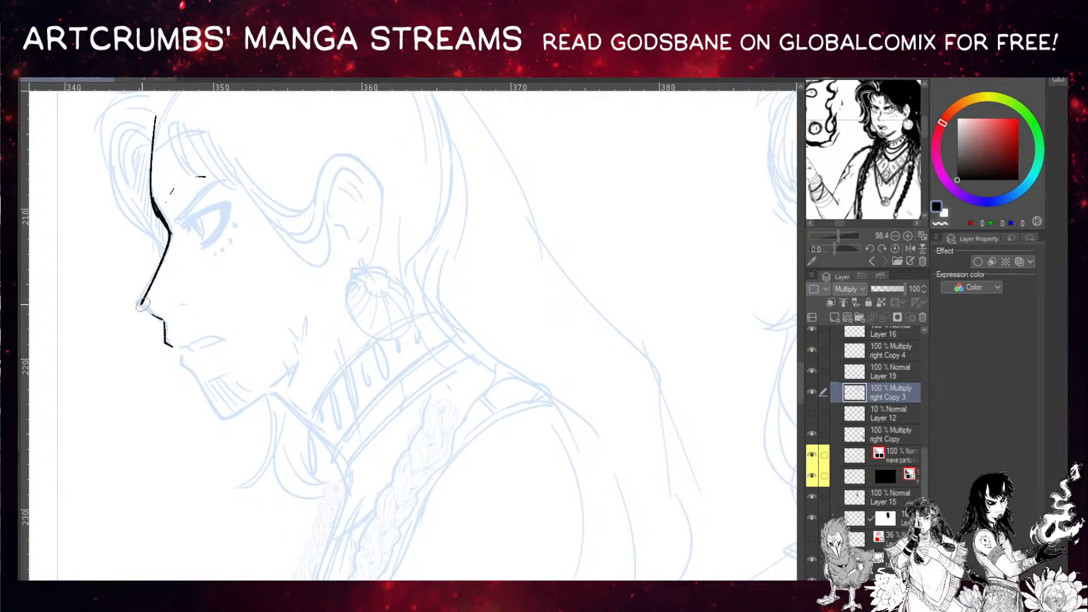
# Ink the profile's chin, jawline and front neck line over the blue sketch
pyautogui.moveTo(181, 304)
pyautogui.mouseDown()
pyautogui.moveTo(190, 303)
pyautogui.moveTo(179, 306)
pyautogui.moveTo(184, 336)
pyautogui.moveTo(228, 387)
pyautogui.mouseUp()
pyautogui.hotkey('ctrl', 'z')
pyautogui.scroll(-2, 202, 309)
pyautogui.hotkey('ctrl', 'z')
pyautogui.moveTo(180, 324)
pyautogui.mouseDown()
pyautogui.moveTo(216, 381)
pyautogui.moveTo(233, 380)
pyautogui.moveTo(307, 314)
pyautogui.mouseUp()
pyautogui.moveTo(303, 320)
pyautogui.mouseDown()
pyautogui.moveTo(288, 357)
pyautogui.moveTo(311, 395)
pyautogui.mouseUp()
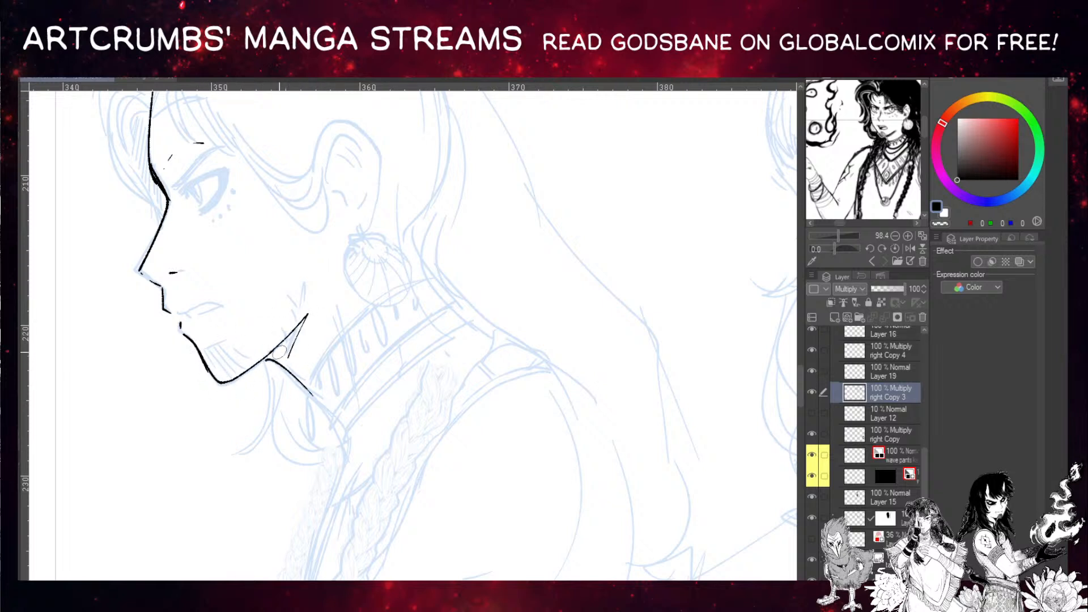
pyautogui.hotkey('ctrl', 'z')
# Extend the jaw corner and hatch the shadow beneath it where the jaw meets the neck
pyautogui.moveTo(266, 360)
pyautogui.mouseDown()
pyautogui.moveTo(323, 409)
pyautogui.moveTo(271, 359)
pyautogui.mouseUp()
pyautogui.moveTo(292, 333); pyautogui.dragTo(279, 361)
pyautogui.moveTo(296, 336)
pyautogui.mouseDown()
pyautogui.moveTo(282, 363)
pyautogui.moveTo(288, 349)
pyautogui.mouseUp()
pyautogui.moveTo(311, 236); pyautogui.dragTo(333, 313)
pyautogui.moveTo(325, 400); pyautogui.dragTo(314, 420)
pyautogui.moveTo(328, 402)
pyautogui.mouseDown()
pyautogui.moveTo(317, 426)
pyautogui.moveTo(337, 366)
pyautogui.mouseUp()
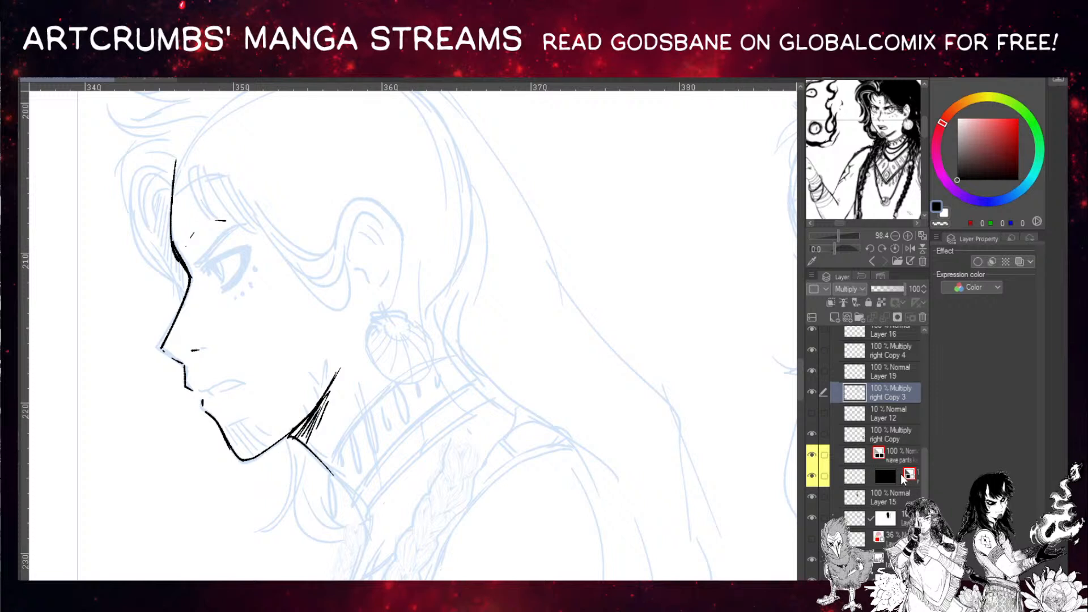
# Activate the blue face sketch layer and toggle its visibility off and on to check the inked profile alone
pyautogui.scroll(-4, 923, 487)
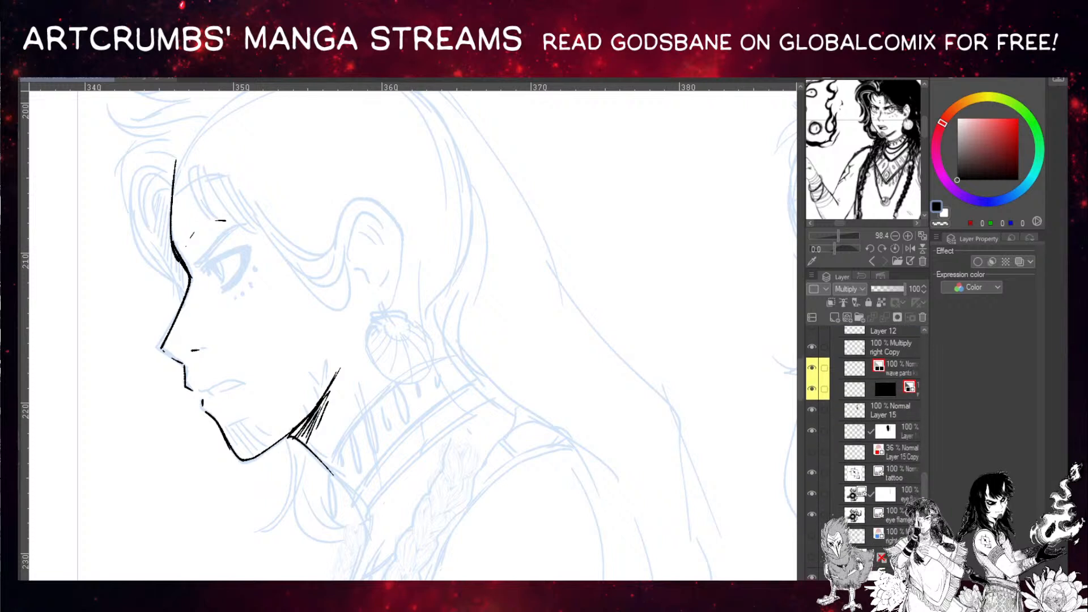
pyautogui.click(900, 558)
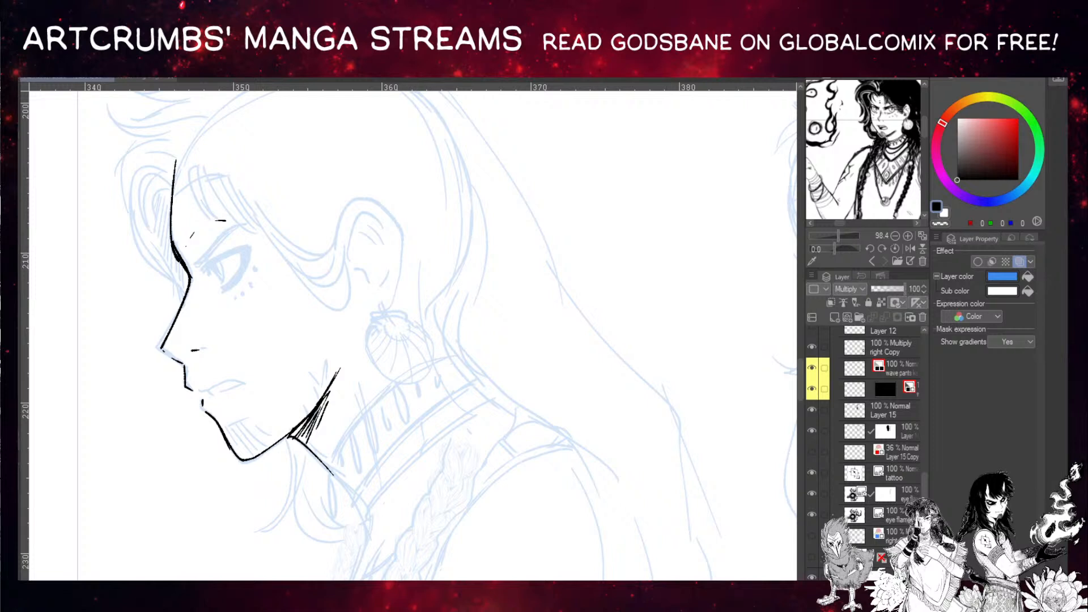
pyautogui.click(814, 576)
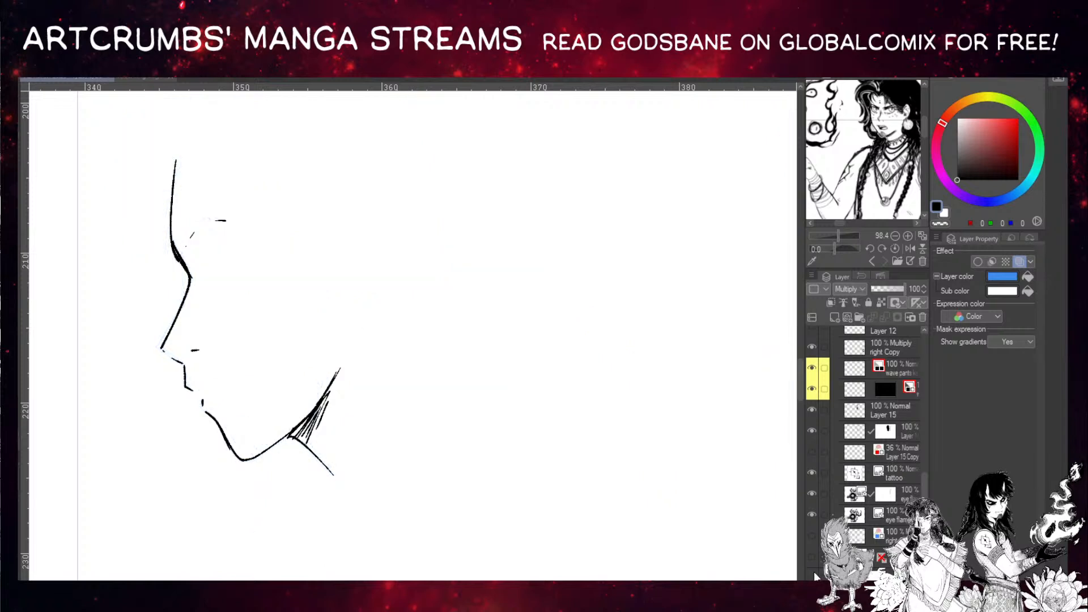
pyautogui.click(814, 575)
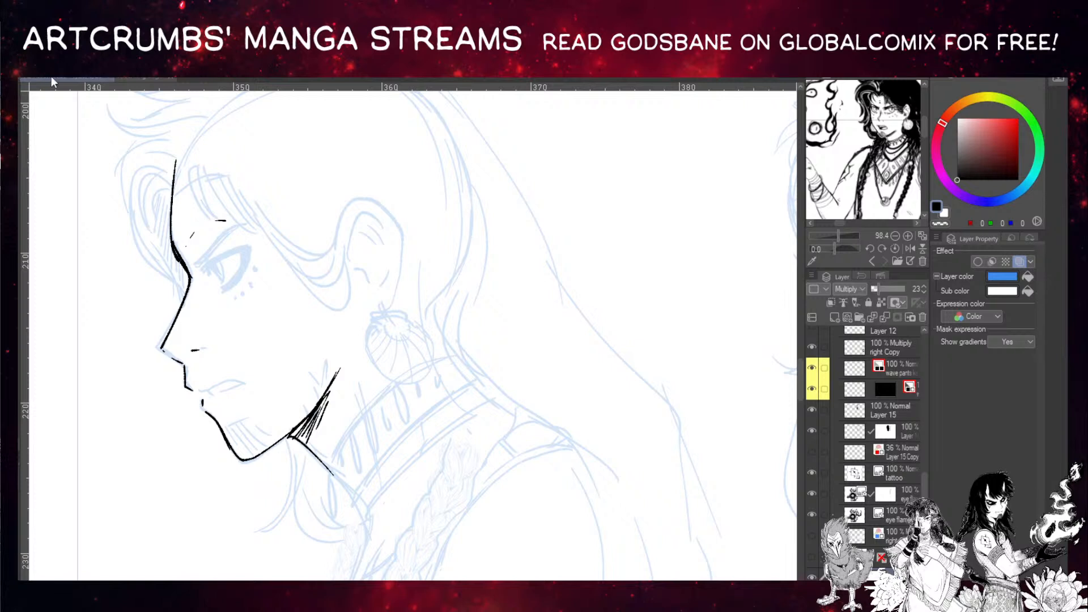
# Lasso the profile sketch's ear, sideburn and earring, shift them slightly toward the face, and deselect
pyautogui.moveTo(373, 266); pyautogui.dragTo(349, 289)
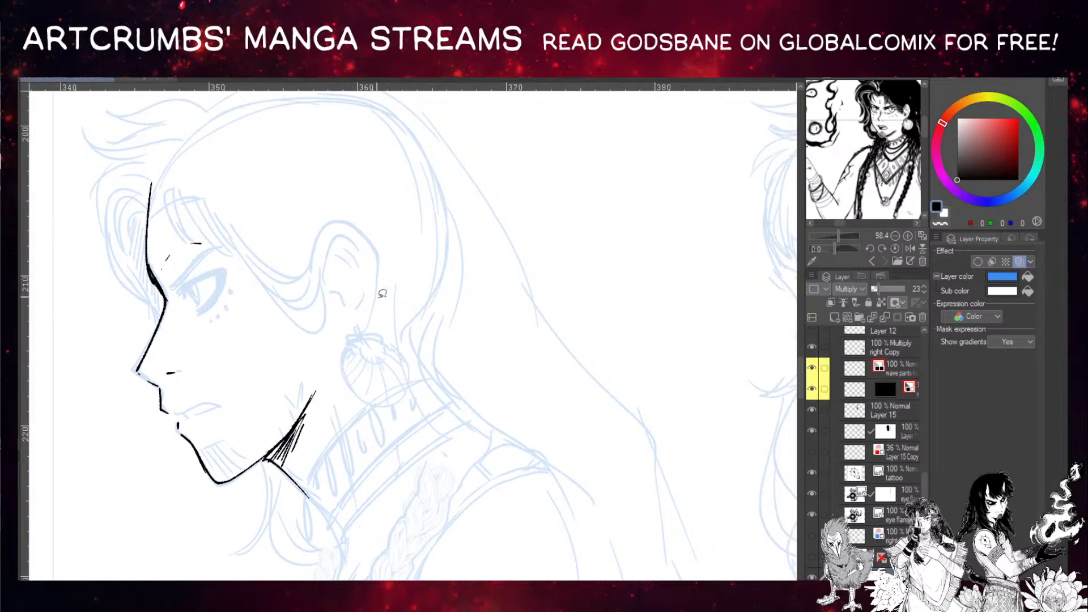
pyautogui.moveTo(356, 400)
pyautogui.mouseDown()
pyautogui.moveTo(392, 405)
pyautogui.moveTo(414, 385)
pyautogui.moveTo(413, 361)
pyautogui.moveTo(385, 328)
pyautogui.moveTo(384, 256)
pyautogui.moveTo(331, 199)
pyautogui.moveTo(303, 230)
pyautogui.moveTo(237, 218)
pyautogui.moveTo(244, 277)
pyautogui.moveTo(351, 390)
pyautogui.mouseUp()
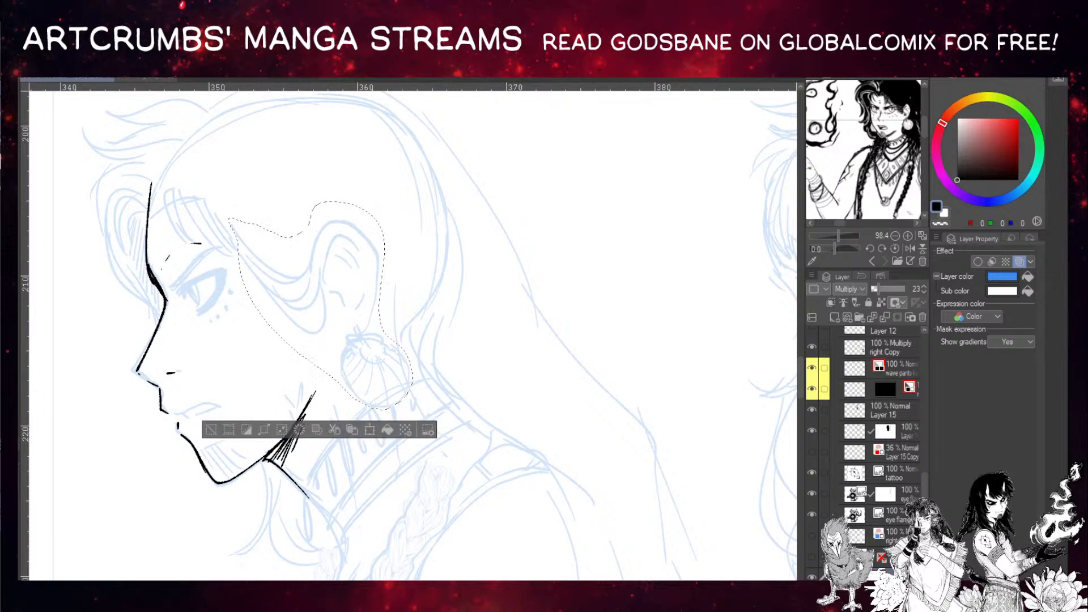
pyautogui.moveTo(315, 284)
pyautogui.mouseDown()
pyautogui.moveTo(346, 287)
pyautogui.moveTo(349, 238)
pyautogui.mouseUp()
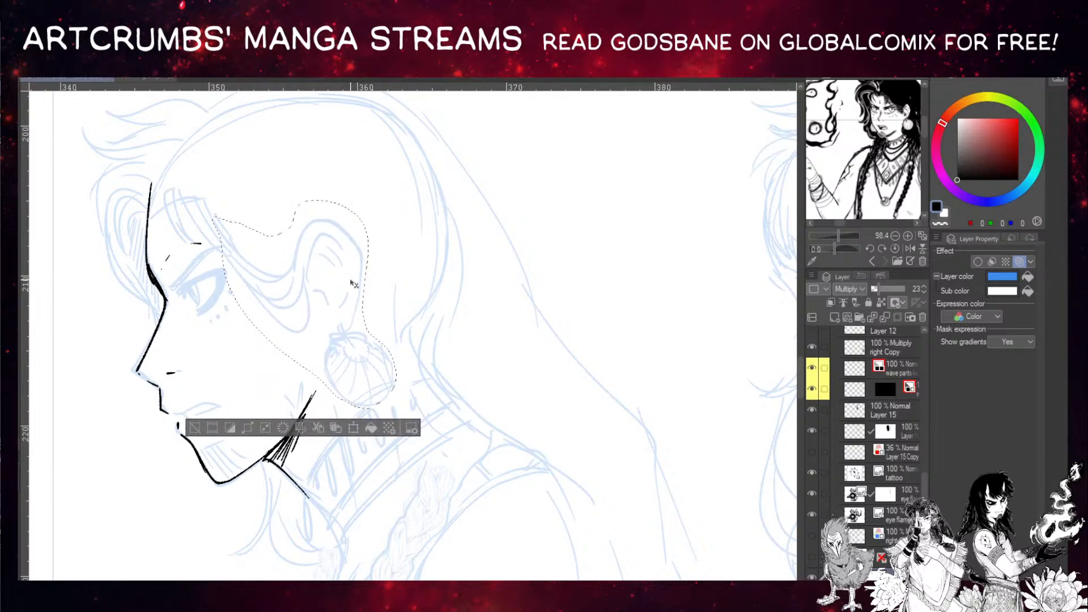
pyautogui.moveTo(349, 277); pyautogui.dragTo(350, 274)
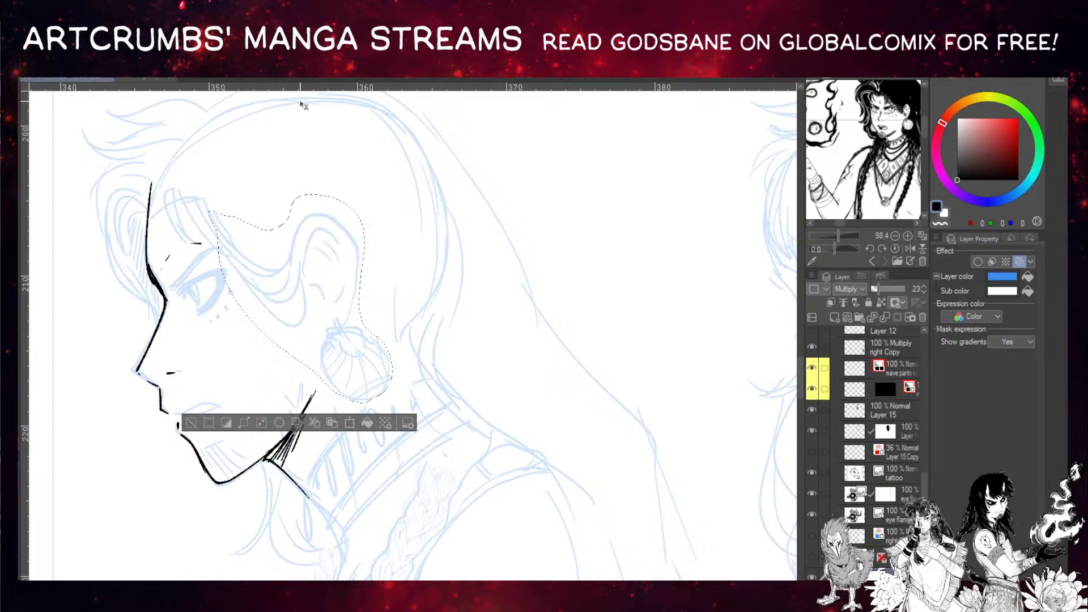
pyautogui.hotkey('ctrl', 'd')
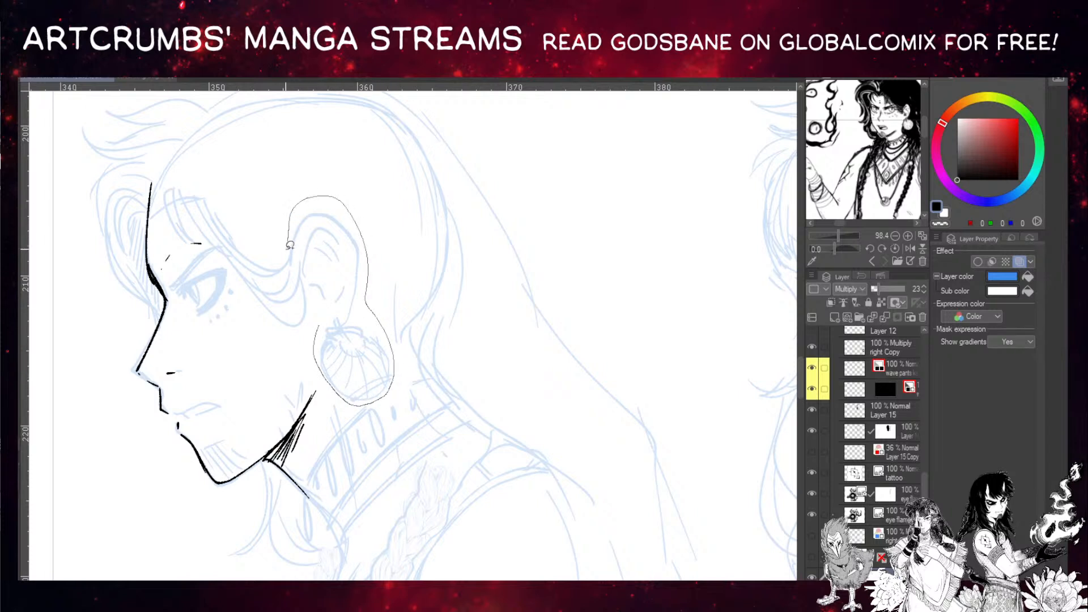
# Lasso only the sketched ear and earring, scale them down slightly, reposition them on the profile head, and deselect
pyautogui.moveTo(286, 263); pyautogui.dragTo(315, 337)
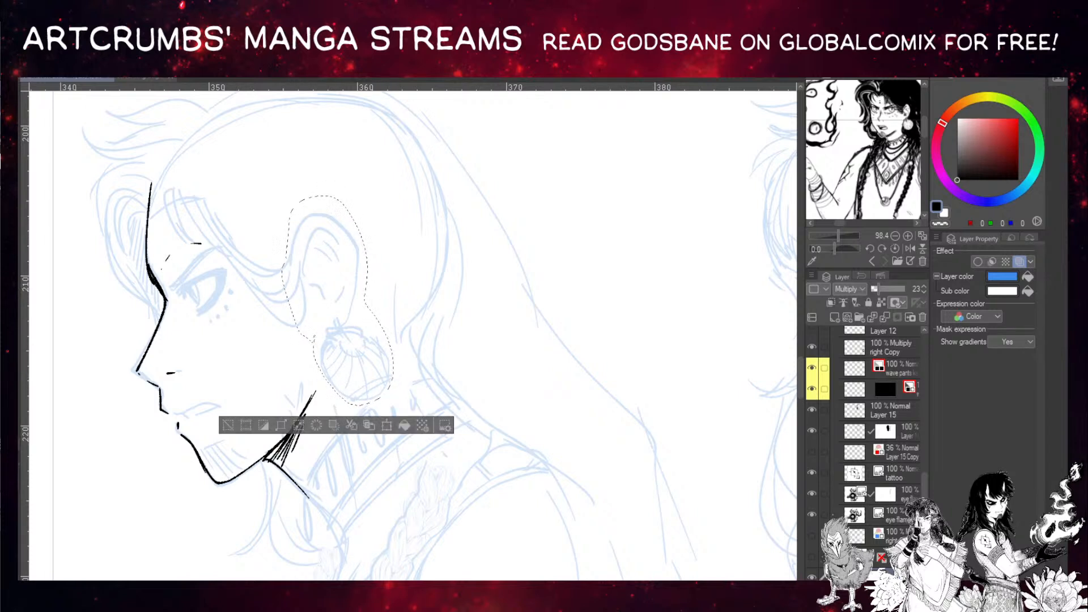
pyautogui.hotkey('ctrl', 't')
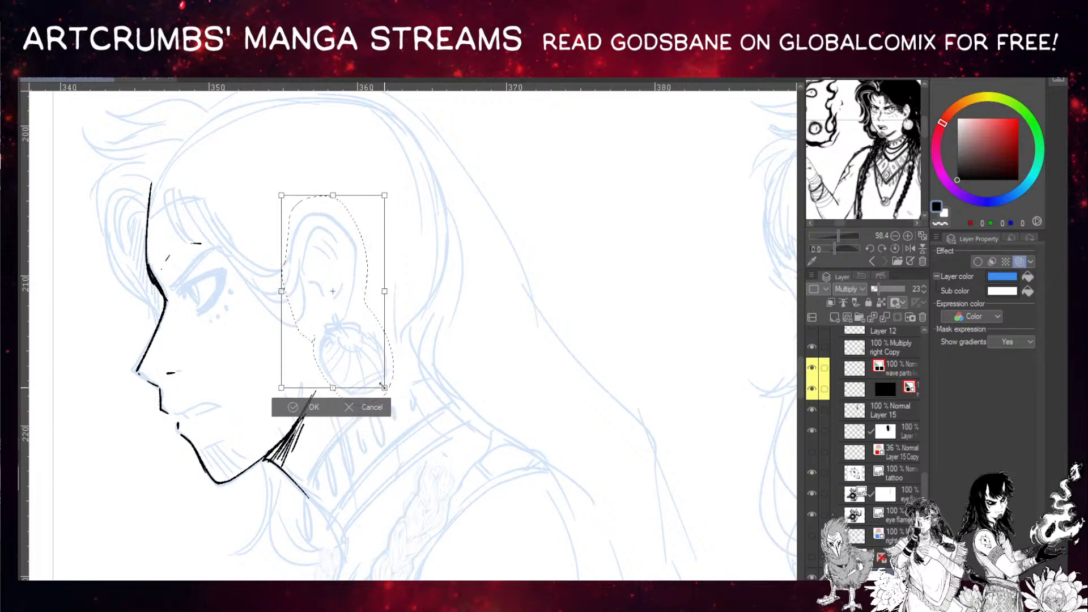
pyautogui.moveTo(383, 386); pyautogui.dragTo(379, 379)
pyautogui.moveTo(347, 280)
pyautogui.mouseDown()
pyautogui.moveTo(349, 291)
pyautogui.moveTo(338, 264)
pyautogui.mouseUp()
pyautogui.click(309, 407)
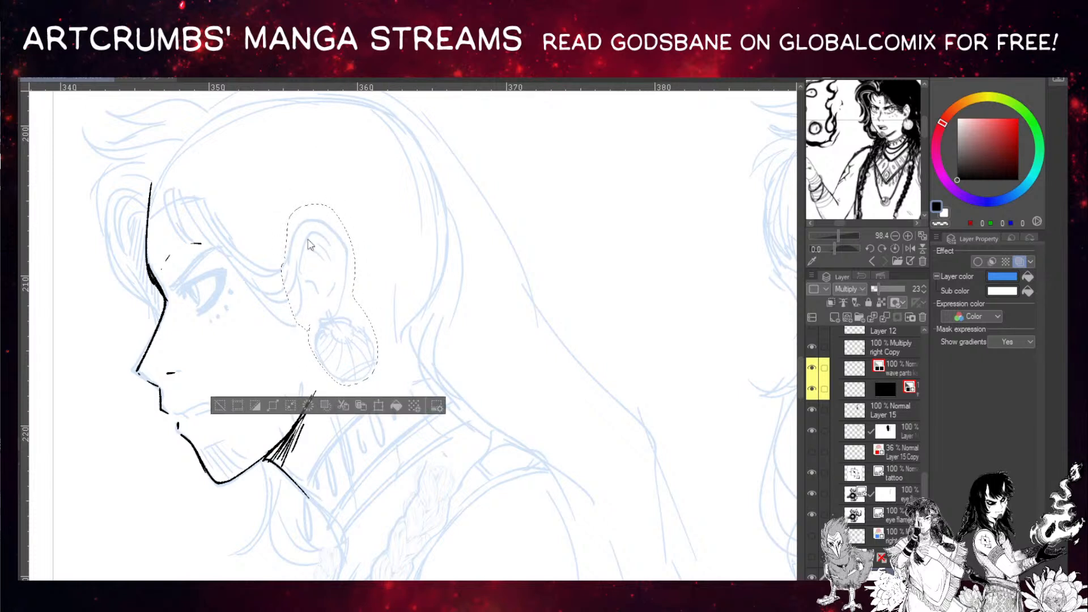
pyautogui.hotkey('ctrl', 't')
pyautogui.click(305, 404)
pyautogui.hotkey('ctrl', 'd')
pyautogui.moveTo(463, 276); pyautogui.dragTo(430, 297)
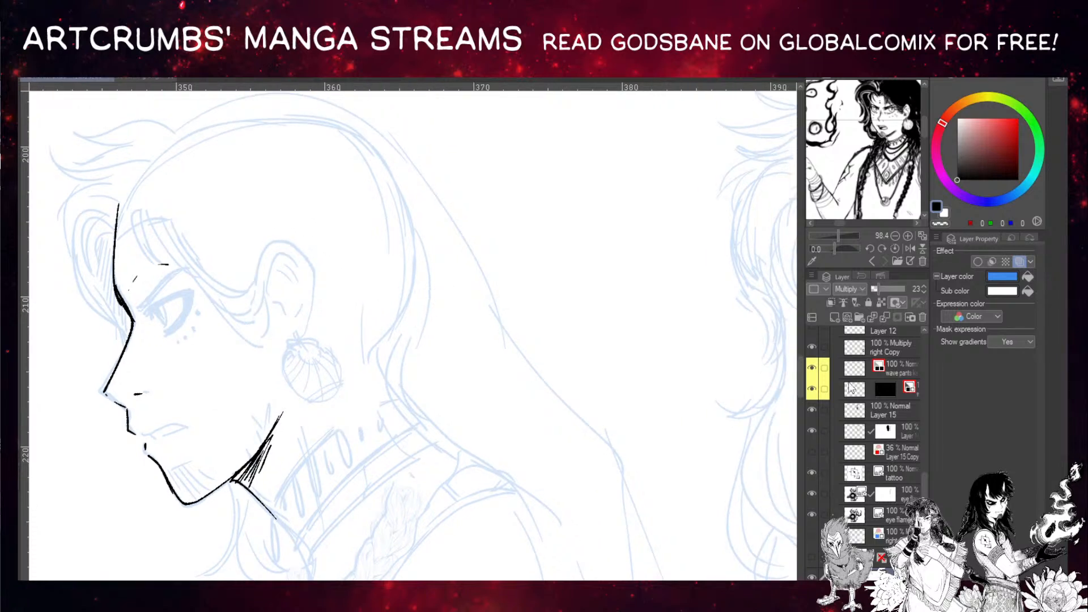
# Add a new layer and try a construction circle for the profile's skull, undoing its strokes
pyautogui.click(835, 317)
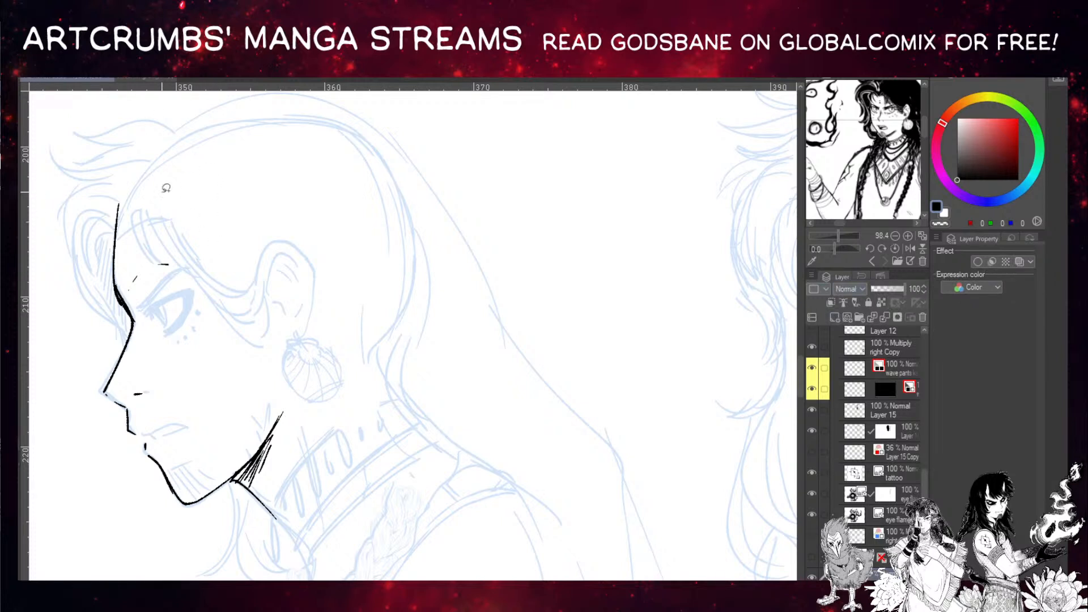
pyautogui.moveTo(219, 122)
pyautogui.mouseDown()
pyautogui.moveTo(193, 129)
pyautogui.moveTo(357, 366)
pyautogui.mouseUp()
pyautogui.hotkey('ctrl', 'z')
pyautogui.moveTo(137, 185)
pyautogui.mouseDown()
pyautogui.moveTo(184, 375)
pyautogui.moveTo(302, 373)
pyautogui.moveTo(291, 141)
pyautogui.mouseUp()
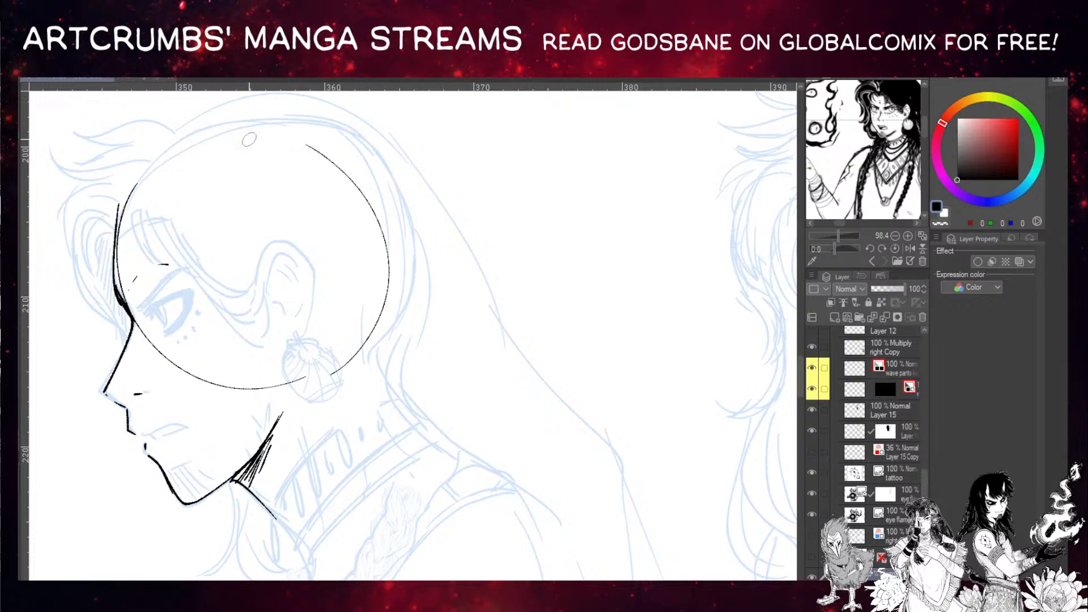
pyautogui.moveTo(370, 236); pyautogui.dragTo(125, 222)
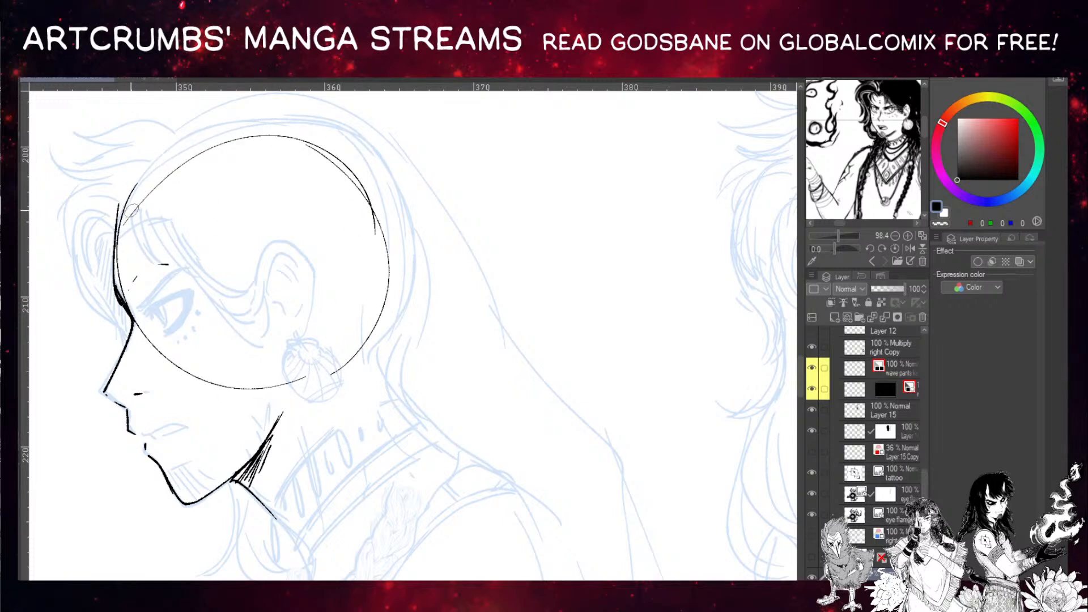
pyautogui.hotkey('ctrl', 'z')
pyautogui.hotkey('ctrl', 'z')
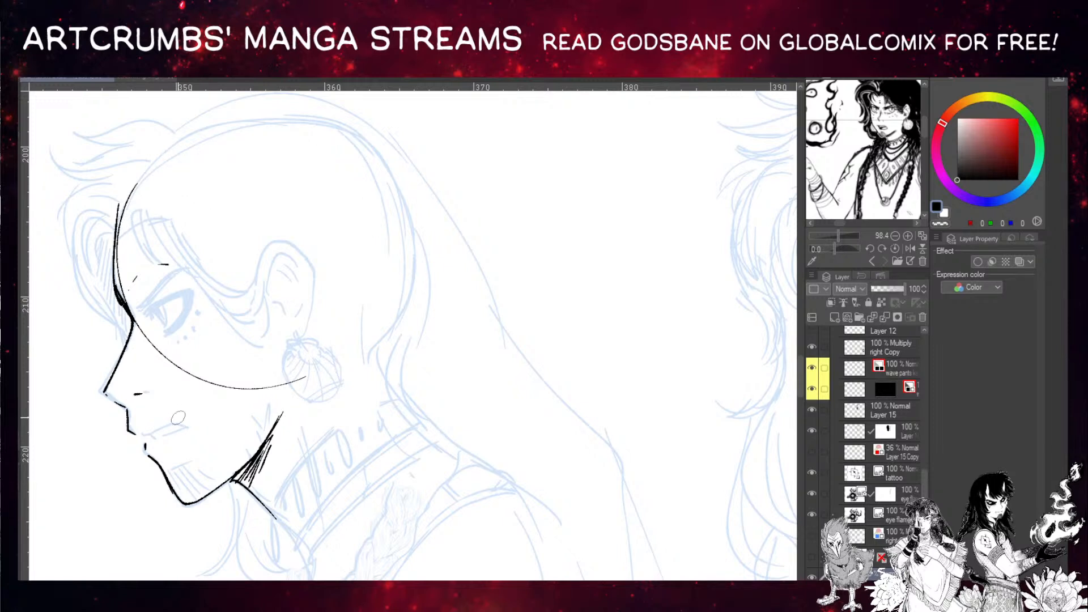
pyautogui.hotkey('ctrl', 'z')
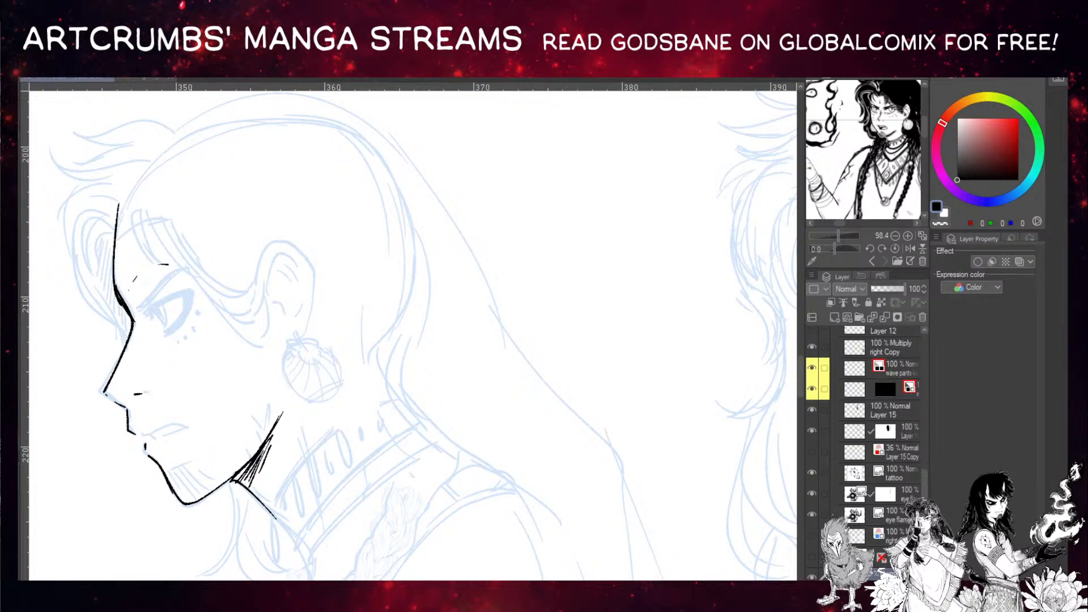
# Switch back to the right Copy 3 layer and erase the inked profile from forehead to neck
pyautogui.keyDown('ctrl'); pyautogui.keyDown('shift'); pyautogui.click(127, 305); pyautogui.keyUp('shift'); pyautogui.keyUp('ctrl')
pyautogui.moveTo(122, 205)
pyautogui.mouseDown()
pyautogui.moveTo(139, 323)
pyautogui.moveTo(133, 422)
pyautogui.moveTo(214, 541)
pyautogui.moveTo(220, 436)
pyautogui.moveTo(282, 459)
pyautogui.mouseUp()
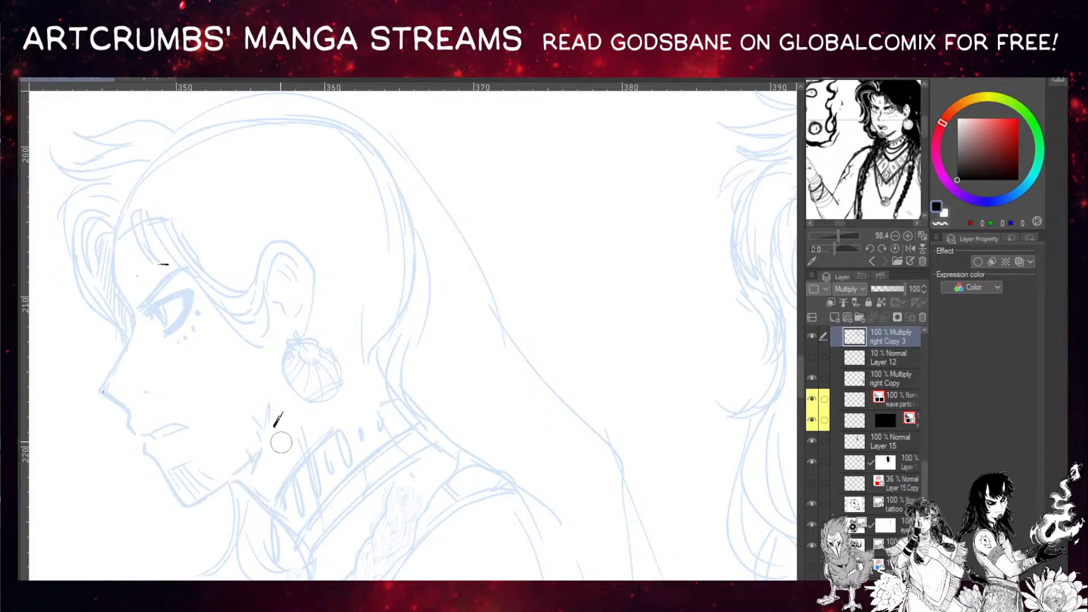
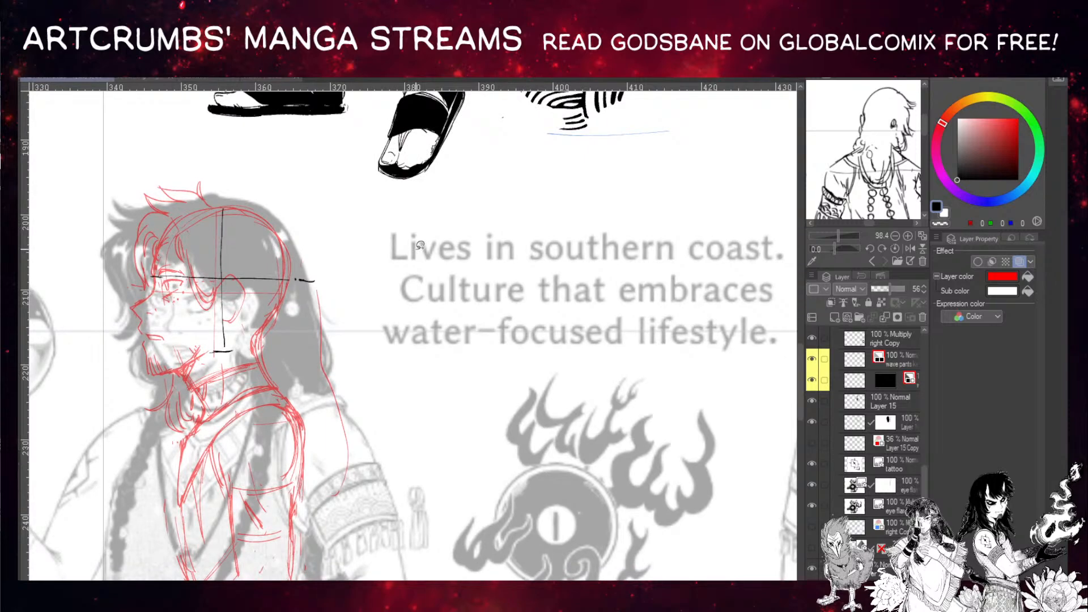
# Sketch the ear on the red profile, lasso the whole head down to the jaw, and delete its red lines
pyautogui.moveTo(273, 279); pyautogui.dragTo(287, 285)
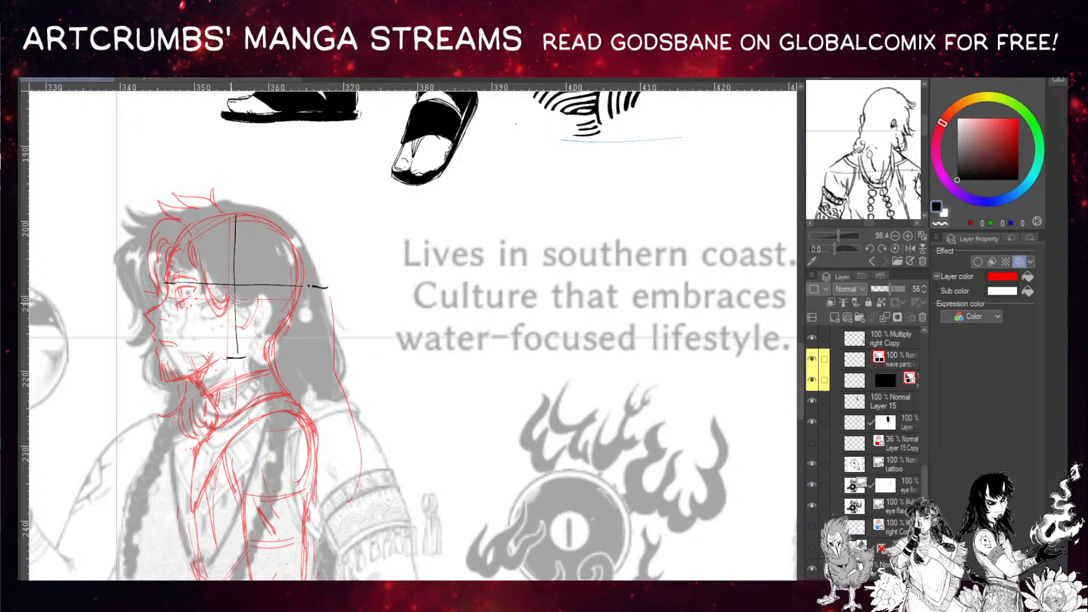
pyautogui.moveTo(235, 304)
pyautogui.mouseDown()
pyautogui.moveTo(251, 299)
pyautogui.moveTo(256, 315)
pyautogui.moveTo(248, 298)
pyautogui.mouseUp()
pyautogui.moveTo(264, 352)
pyautogui.mouseDown()
pyautogui.moveTo(301, 345)
pyautogui.moveTo(326, 270)
pyautogui.moveTo(235, 171)
pyautogui.moveTo(119, 241)
pyautogui.moveTo(132, 371)
pyautogui.moveTo(181, 384)
pyautogui.moveTo(289, 355)
pyautogui.mouseUp()
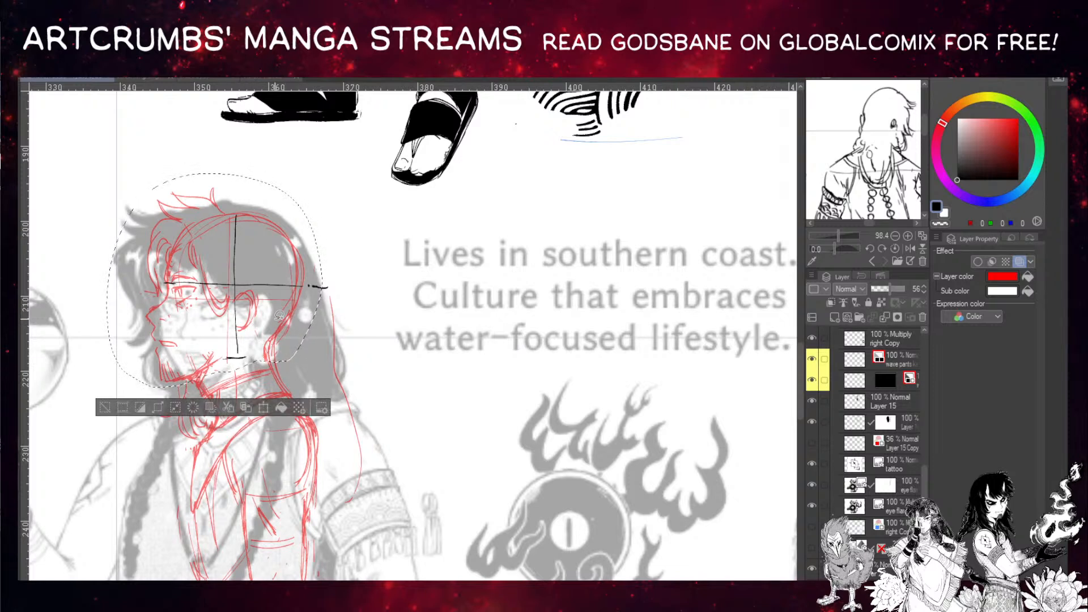
pyautogui.press('Delete')
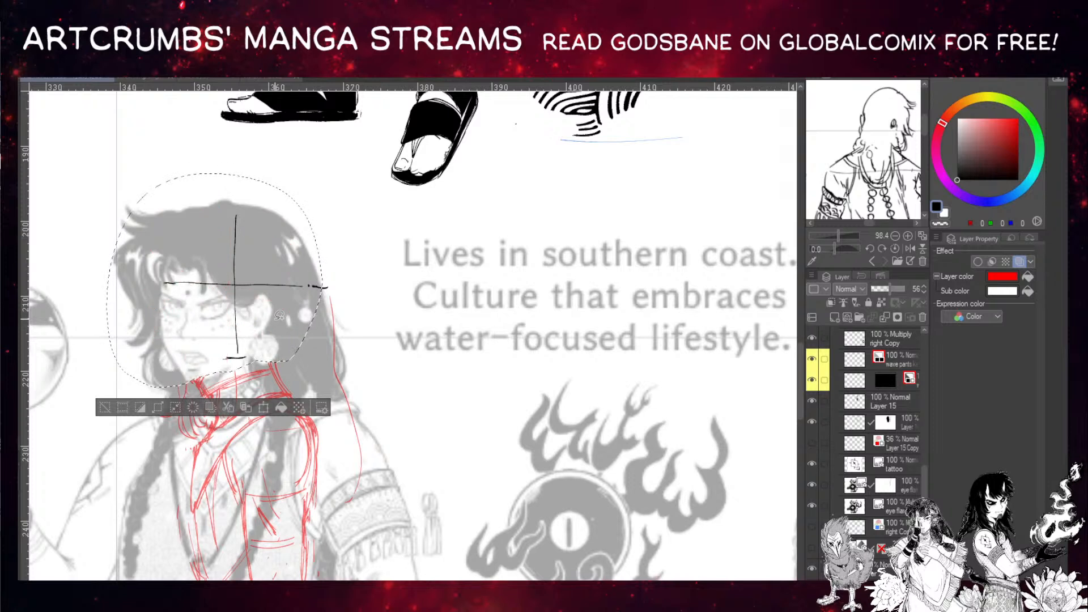
# Restore the deleted red lines of the profile head and clear the lasso selection
pyautogui.hotkey('ctrl', 'z')
pyautogui.hotkey('ctrl', 'd')
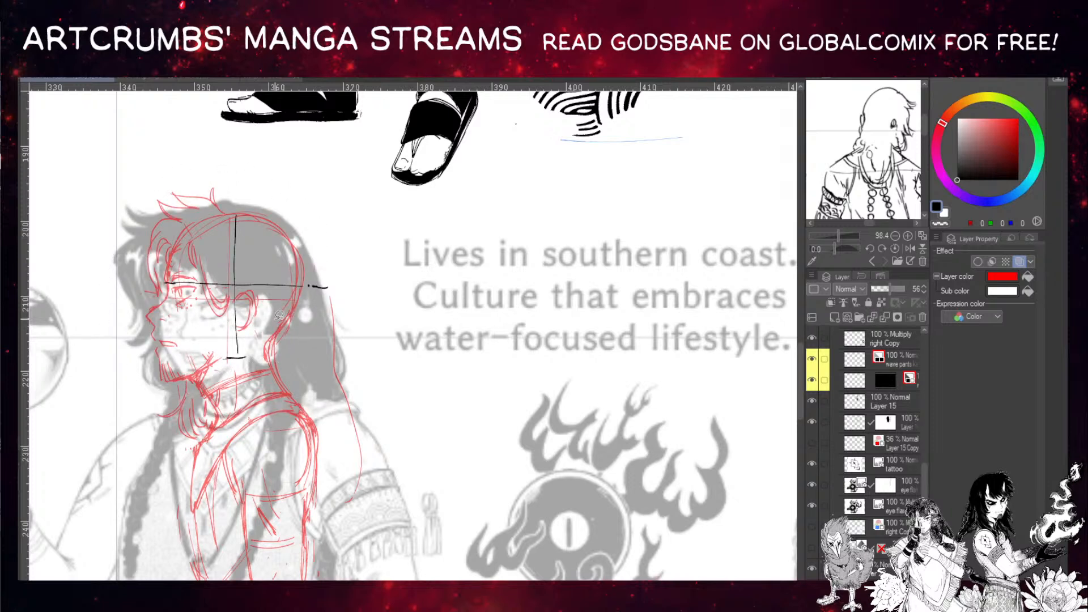
pyautogui.hotkey('ctrl', 'z')
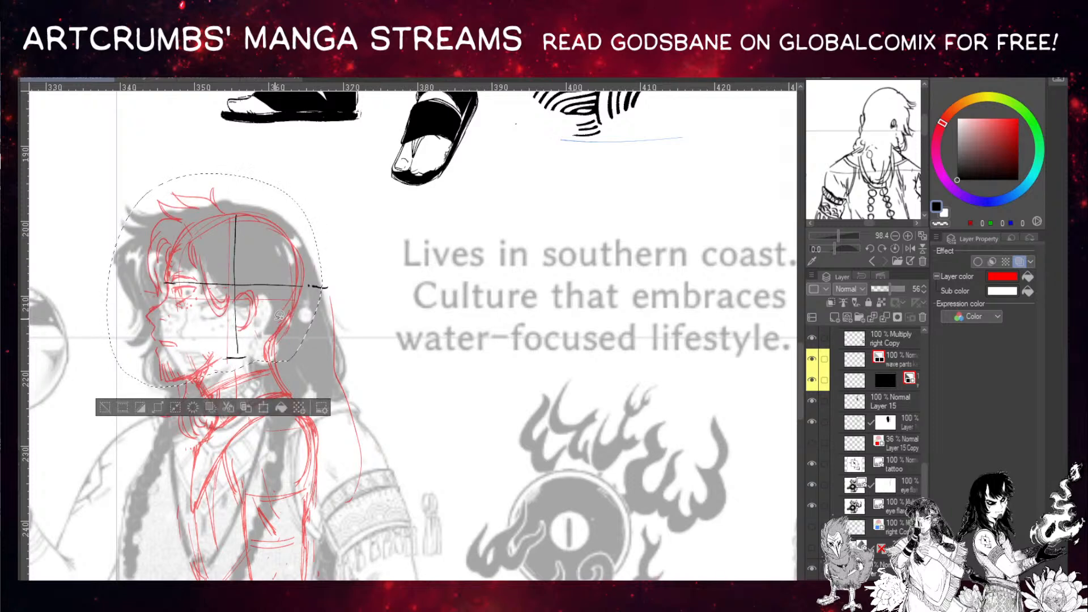
pyautogui.press('Delete')
pyautogui.hotkey('ctrl', 'z')
pyautogui.hotkey('ctrl', 'd')
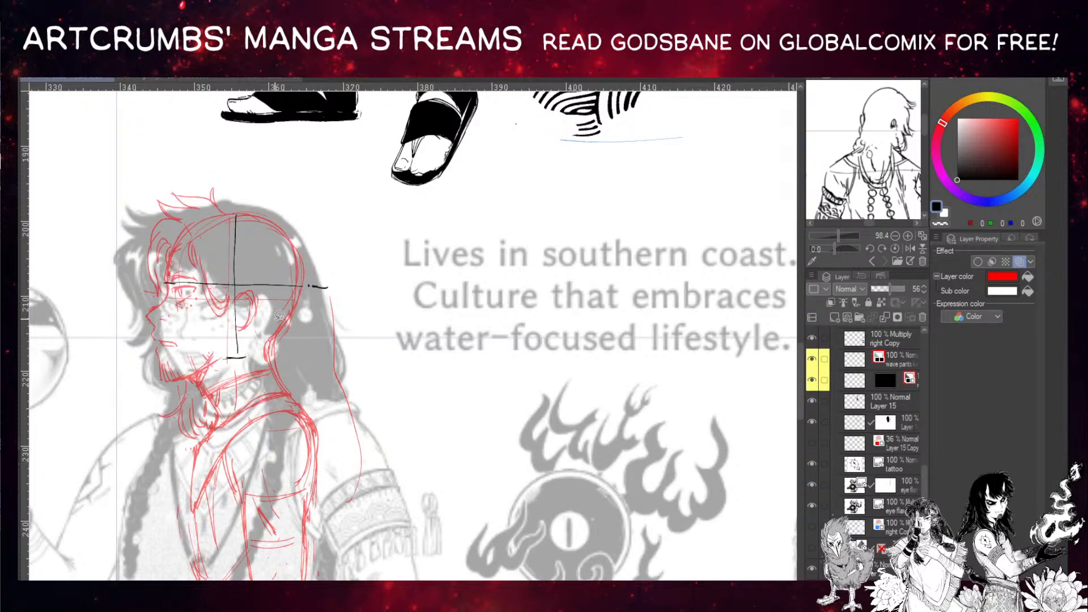
# Add a horizontal and a vertical ruler guide across the profile head, and shift the Layer 14 red sketch slightly down
pyautogui.moveTo(426, 87); pyautogui.dragTo(400, 299)
pyautogui.moveTo(24, 349); pyautogui.dragTo(235, 303)
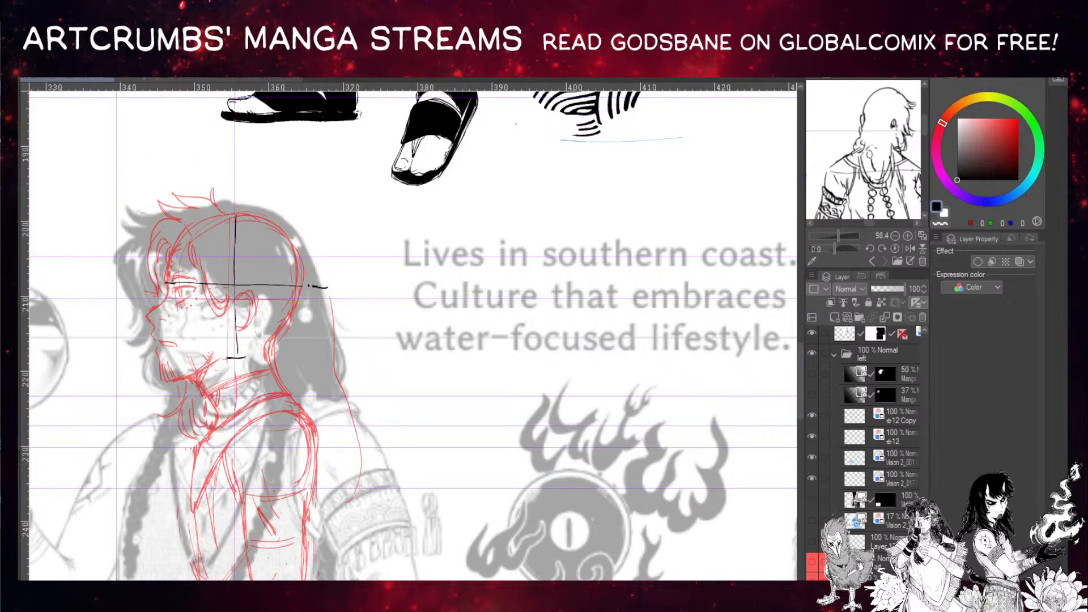
pyautogui.moveTo(293, 248); pyautogui.dragTo(294, 263)
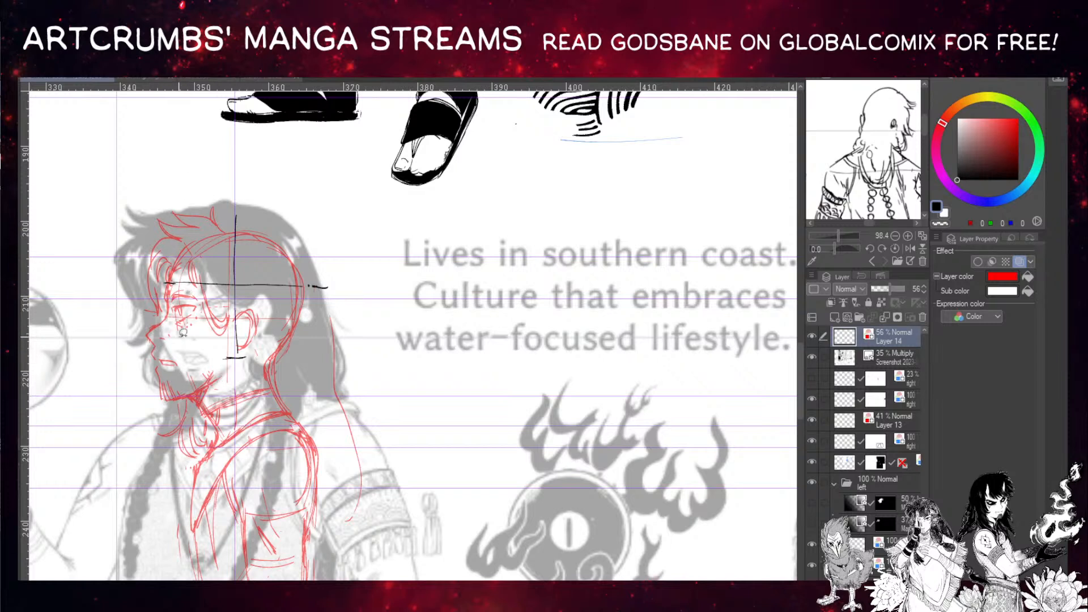
# Lasso the profile from nose to chin, deselect it, and shift the whole red sketch slightly up and to the right
pyautogui.moveTo(163, 315)
pyautogui.mouseDown()
pyautogui.moveTo(140, 334)
pyautogui.moveTo(145, 375)
pyautogui.moveTo(168, 403)
pyautogui.moveTo(201, 396)
pyautogui.moveTo(219, 361)
pyautogui.moveTo(157, 313)
pyautogui.moveTo(140, 341)
pyautogui.moveTo(187, 402)
pyautogui.mouseUp()
pyautogui.hotkey('ctrl', 'd')
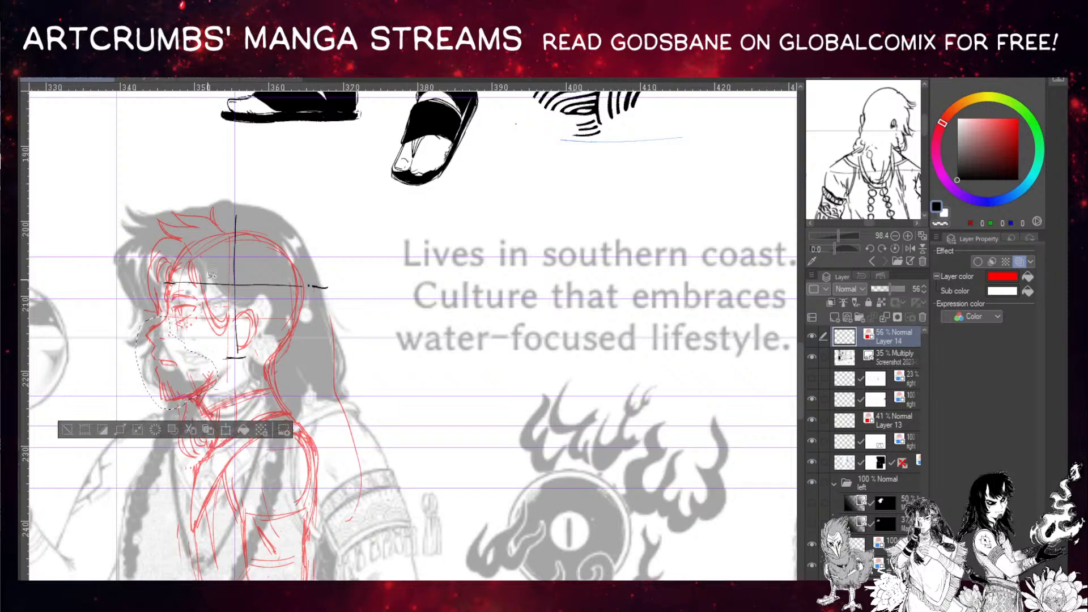
pyautogui.hotkey('ctrl', 'd')
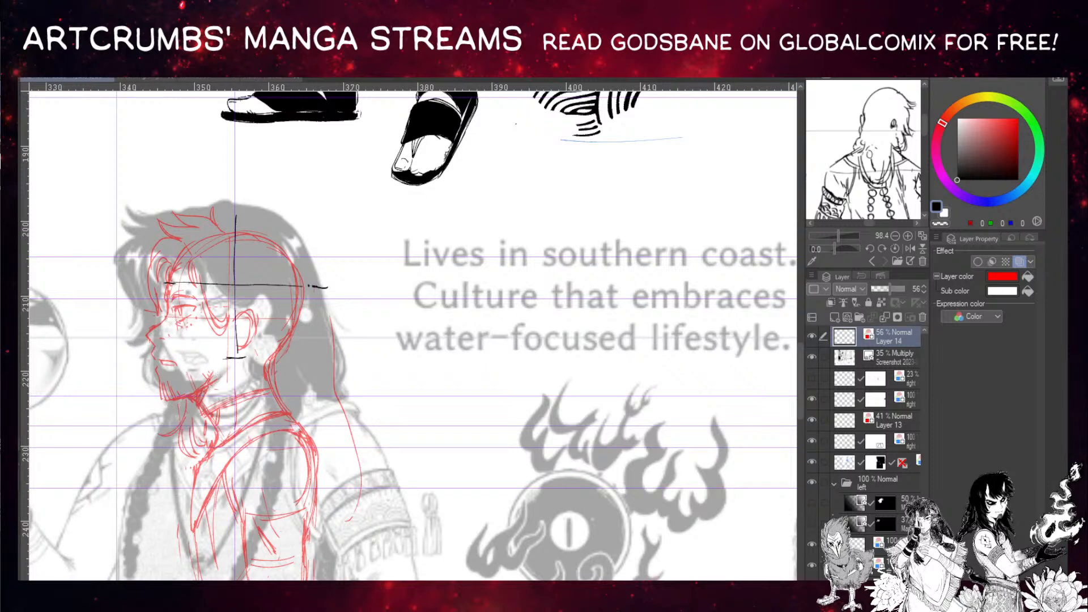
pyautogui.moveTo(258, 249); pyautogui.dragTo(268, 238)
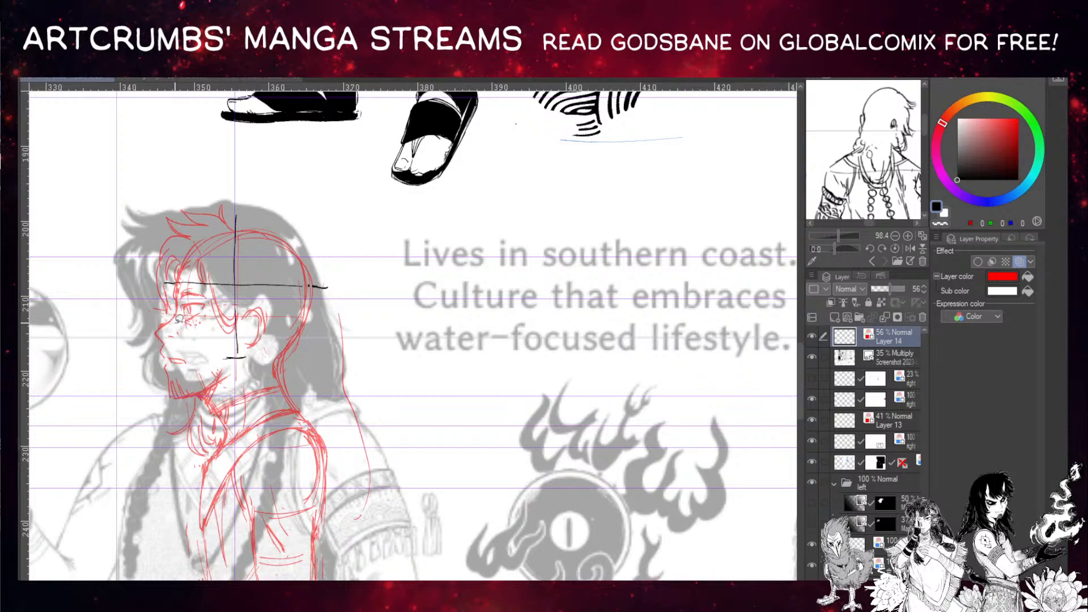
# Lasso the mouth and chin, nudge them up to shorten the lower face, and redraw the jawline
pyautogui.moveTo(170, 318)
pyautogui.mouseDown()
pyautogui.moveTo(149, 325)
pyautogui.moveTo(153, 369)
pyautogui.moveTo(169, 396)
pyautogui.moveTo(210, 388)
pyautogui.moveTo(226, 360)
pyautogui.moveTo(178, 367)
pyautogui.mouseUp()
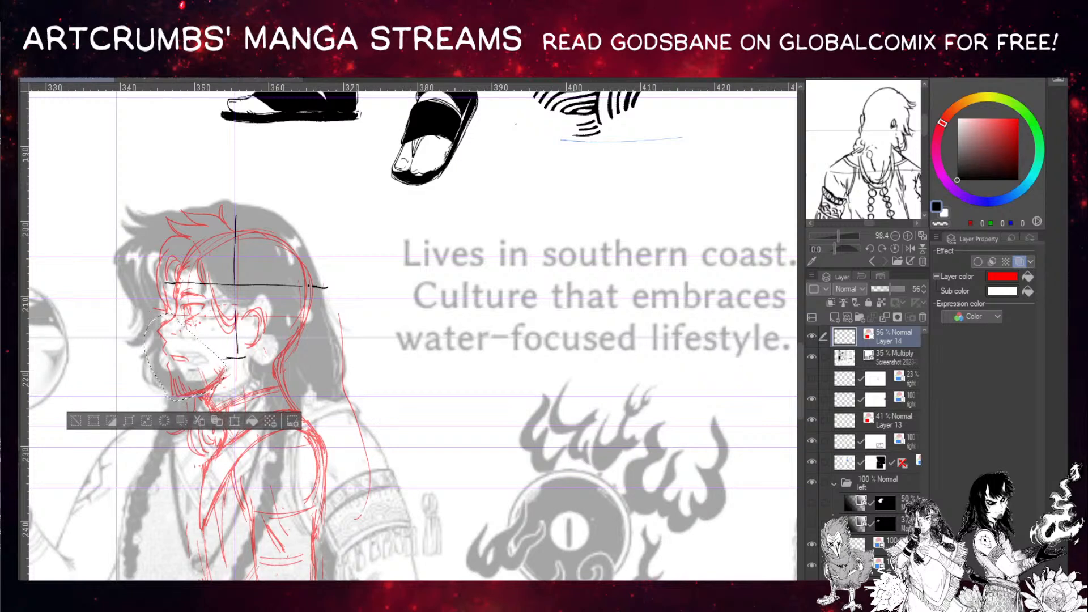
pyautogui.hotkey('ctrl', 'd')
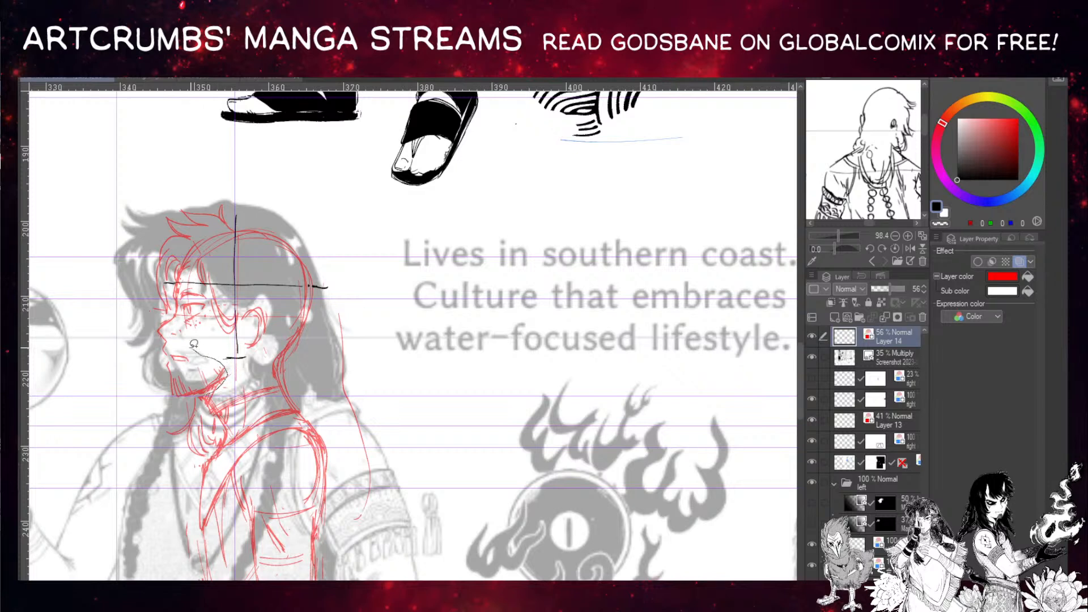
pyautogui.moveTo(194, 343); pyautogui.dragTo(174, 347)
pyautogui.moveTo(162, 356)
pyautogui.mouseDown()
pyautogui.moveTo(164, 373)
pyautogui.moveTo(169, 345)
pyautogui.mouseUp()
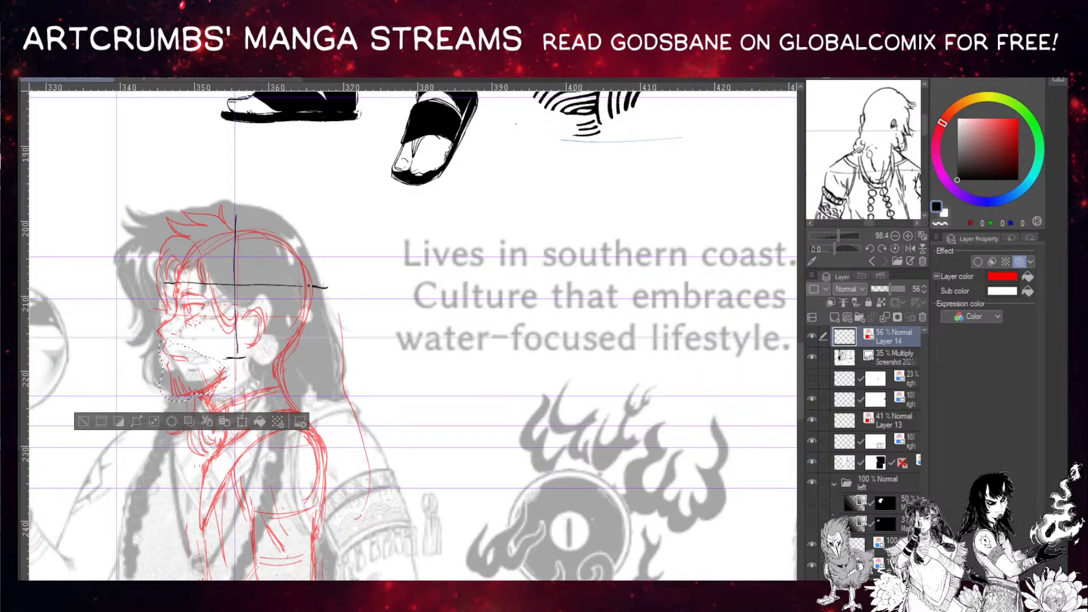
pyautogui.moveTo(204, 381); pyautogui.dragTo(203, 379)
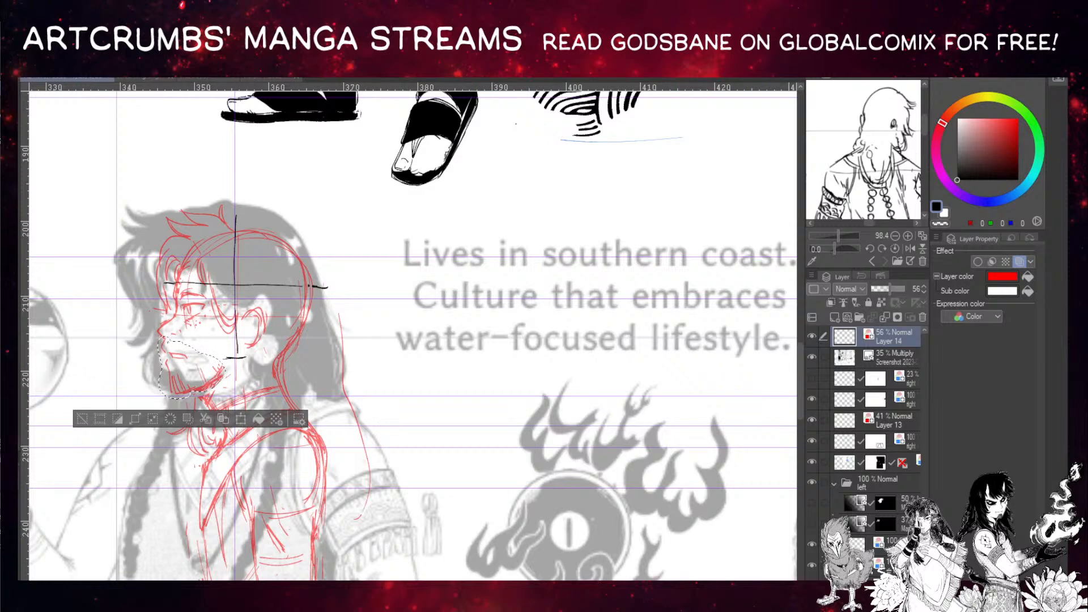
pyautogui.hotkey('ctrl', 'd')
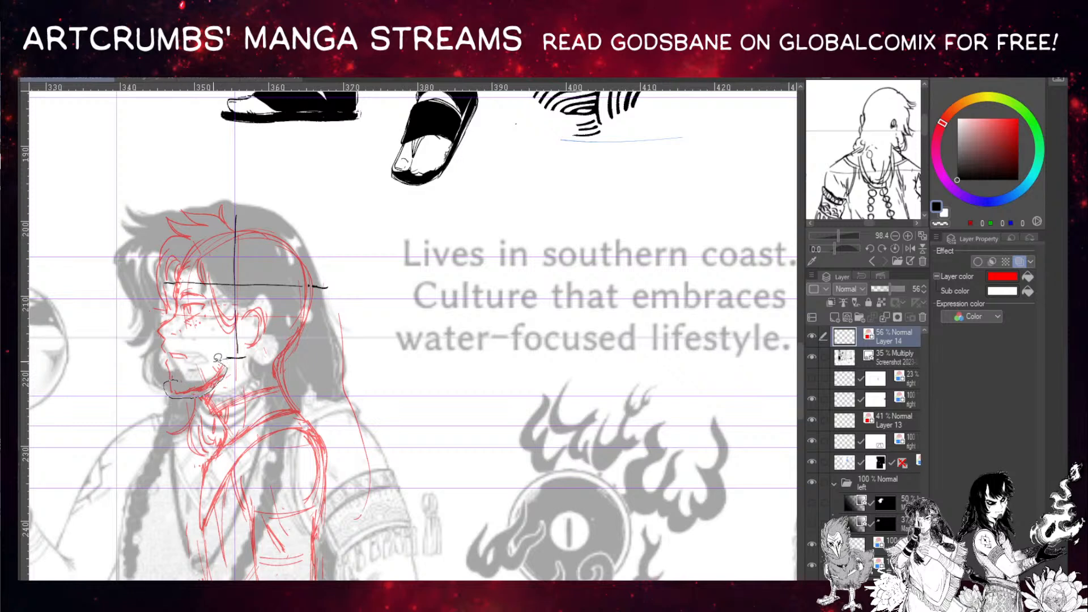
pyautogui.moveTo(218, 358)
pyautogui.mouseDown()
pyautogui.moveTo(205, 381)
pyautogui.moveTo(223, 377)
pyautogui.moveTo(216, 369)
pyautogui.mouseUp()
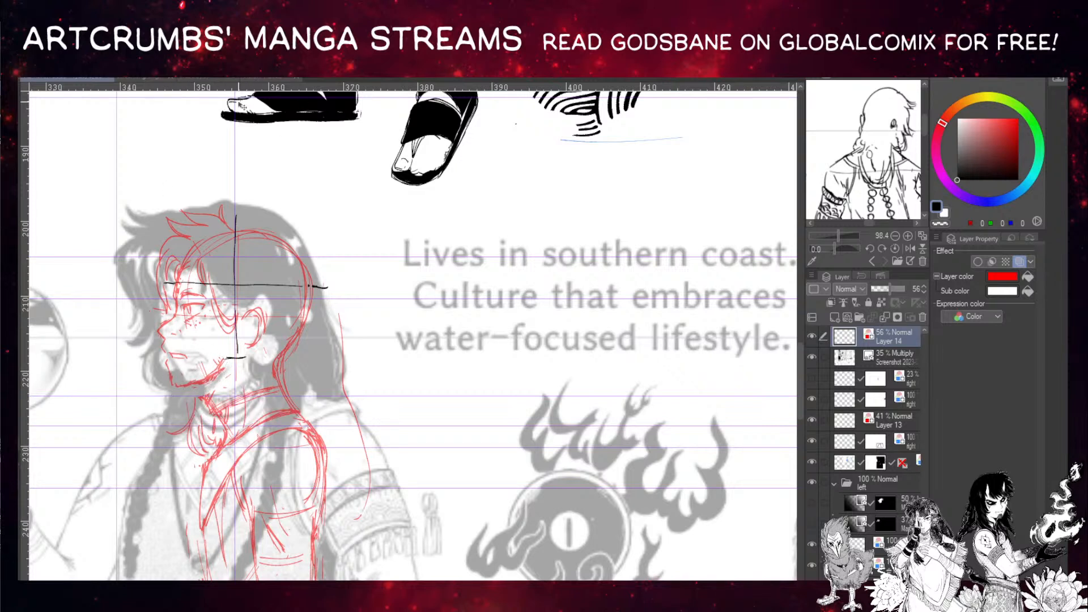
pyautogui.moveTo(178, 381); pyautogui.dragTo(222, 358)
# Lasso the ear area of the red profile, deselect it, and rework the jaw line up toward the ear
pyautogui.moveTo(245, 296)
pyautogui.mouseDown()
pyautogui.moveTo(272, 346)
pyautogui.moveTo(238, 325)
pyautogui.moveTo(254, 322)
pyautogui.mouseUp()
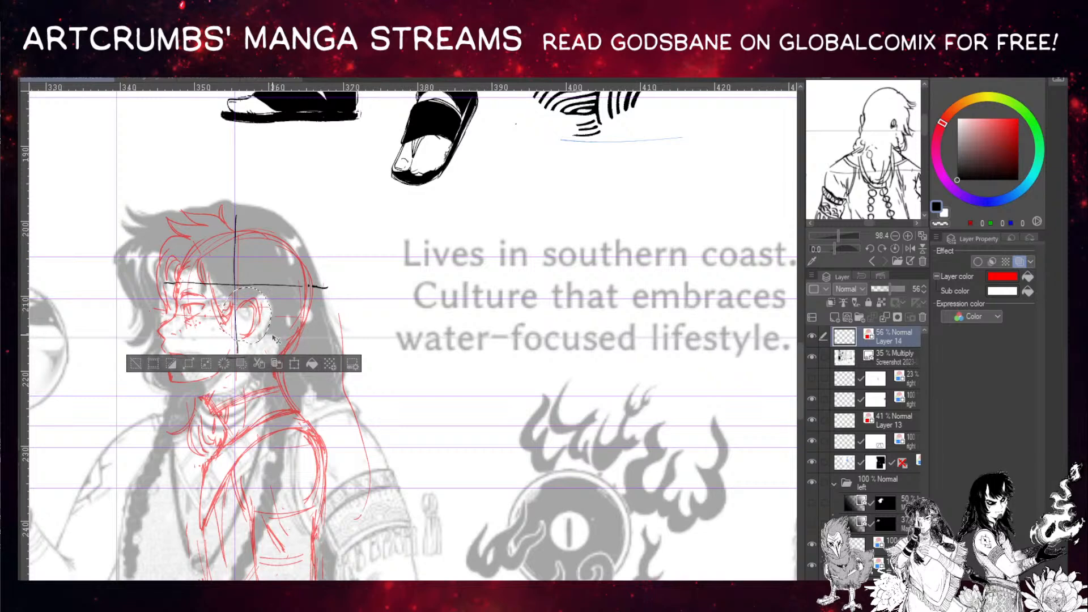
pyautogui.hotkey('ctrl', 'd')
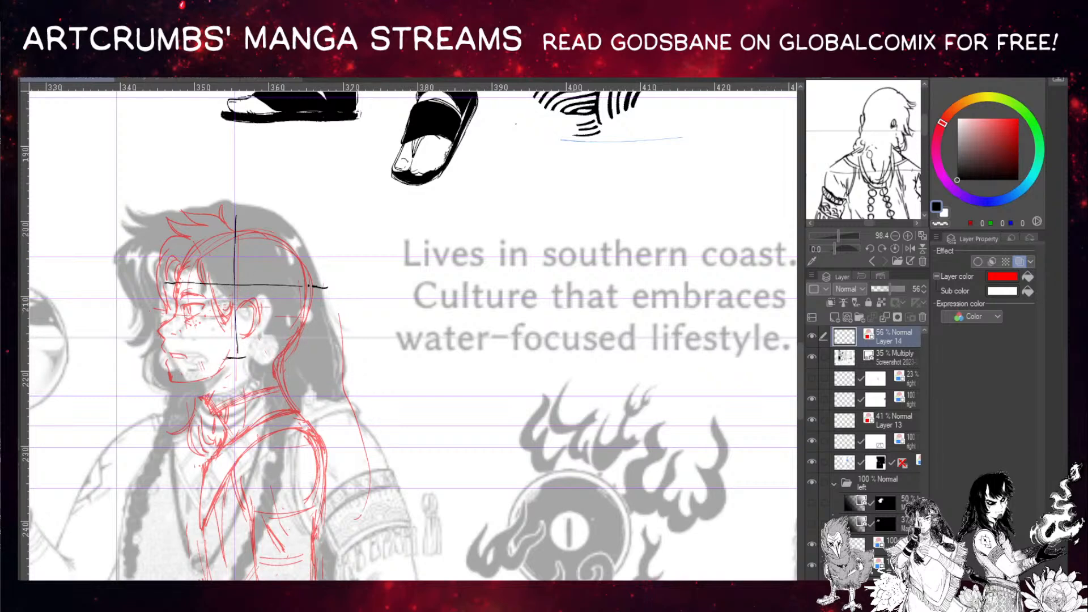
pyautogui.moveTo(250, 255); pyautogui.dragTo(248, 246)
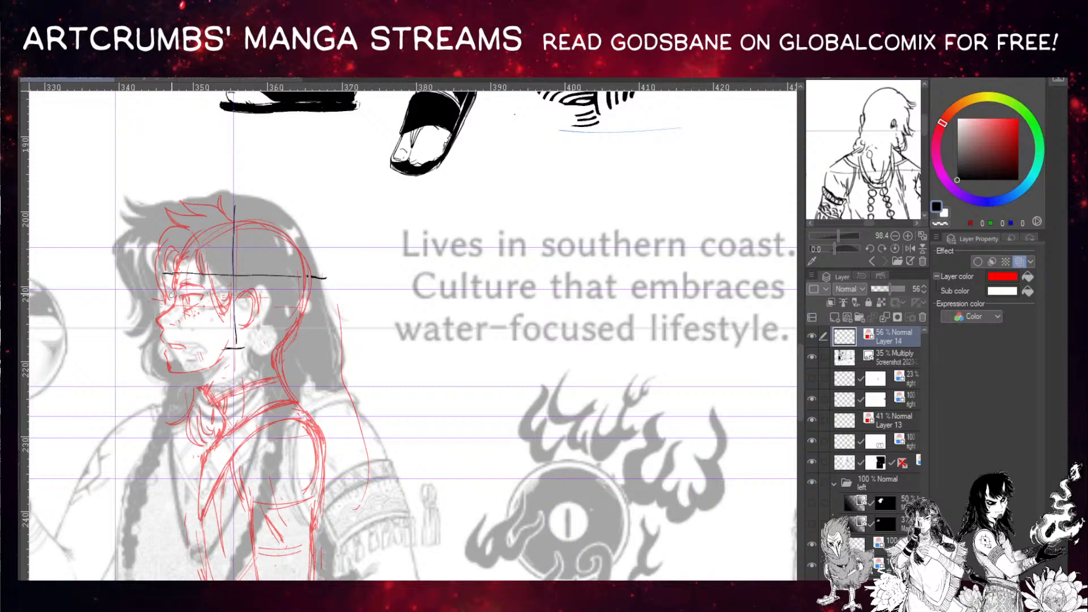
pyautogui.moveTo(229, 354); pyautogui.dragTo(261, 337)
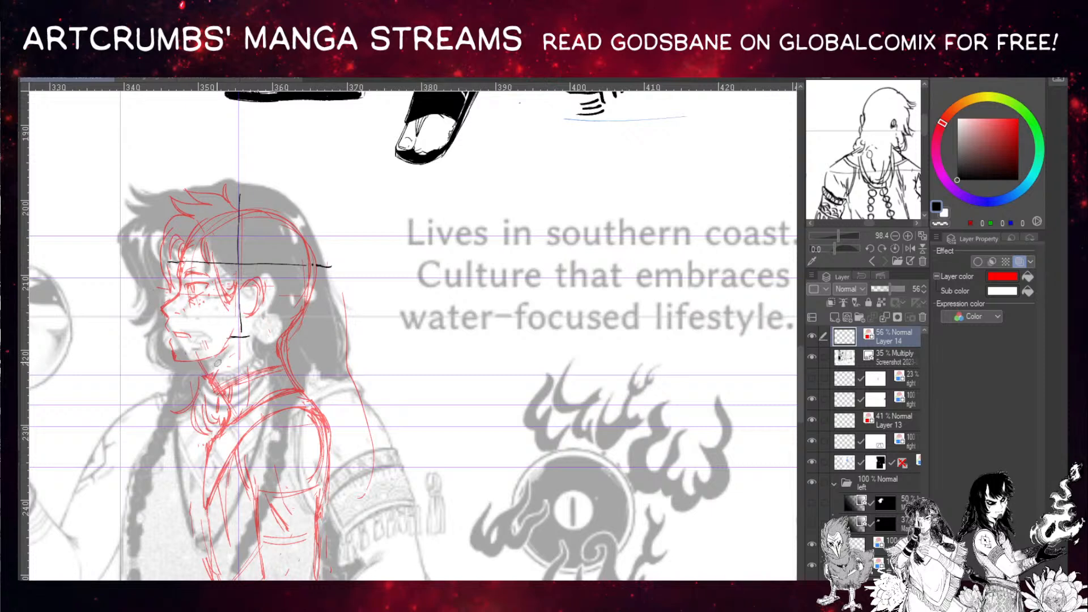
# Redraw the chin, throat and ear with a round earring, and realign the red sketch over the front-view head
pyautogui.moveTo(203, 368); pyautogui.dragTo(208, 376)
pyautogui.moveTo(174, 353); pyautogui.dragTo(195, 360)
pyautogui.moveTo(247, 332)
pyautogui.mouseDown()
pyautogui.moveTo(267, 340)
pyautogui.moveTo(239, 328)
pyautogui.moveTo(242, 336)
pyautogui.moveTo(251, 319)
pyautogui.mouseUp()
pyautogui.hotkey('ctrl', 'z')
pyautogui.moveTo(275, 310); pyautogui.dragTo(273, 277)
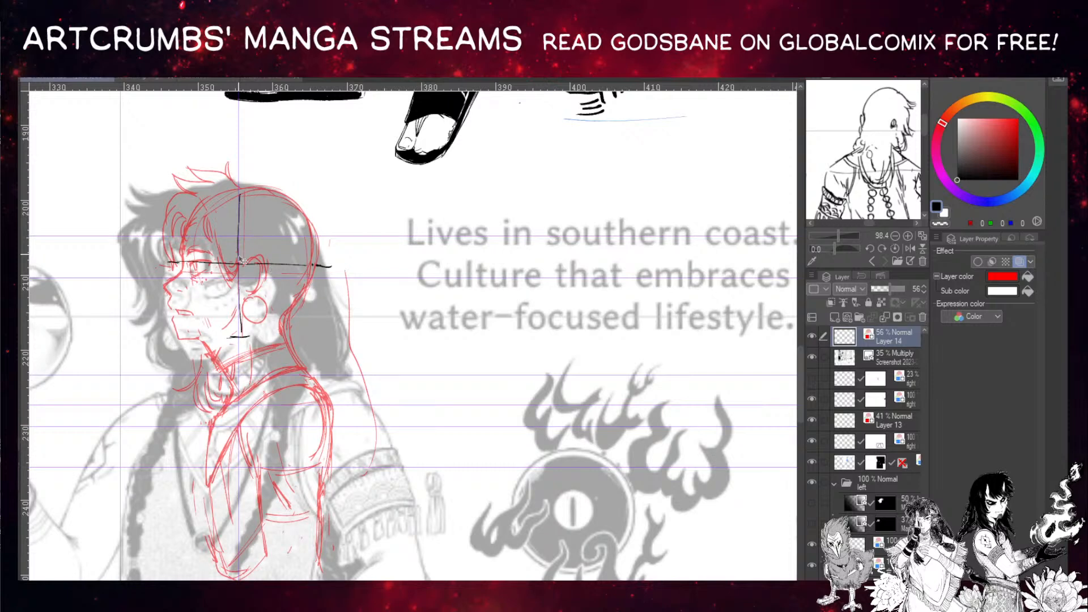
pyautogui.moveTo(265, 305)
pyautogui.mouseDown()
pyautogui.moveTo(262, 326)
pyautogui.moveTo(255, 309)
pyautogui.mouseUp()
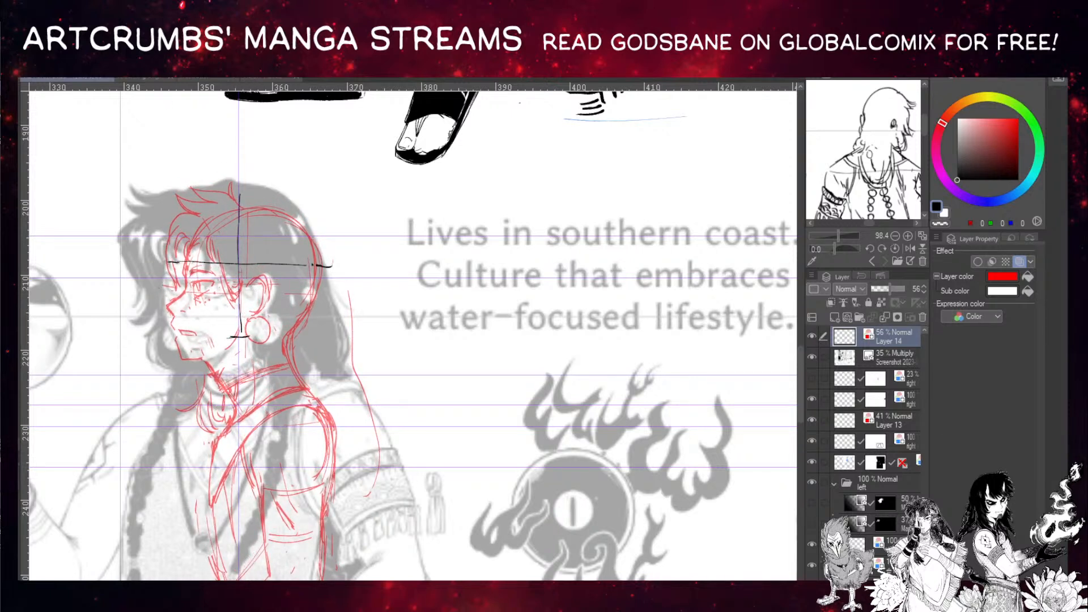
# Lasso the whole red head, transform it to be slightly larger and sit higher on the neck, and deselect
pyautogui.moveTo(191, 363)
pyautogui.mouseDown()
pyautogui.moveTo(250, 139)
pyautogui.moveTo(329, 319)
pyautogui.mouseUp()
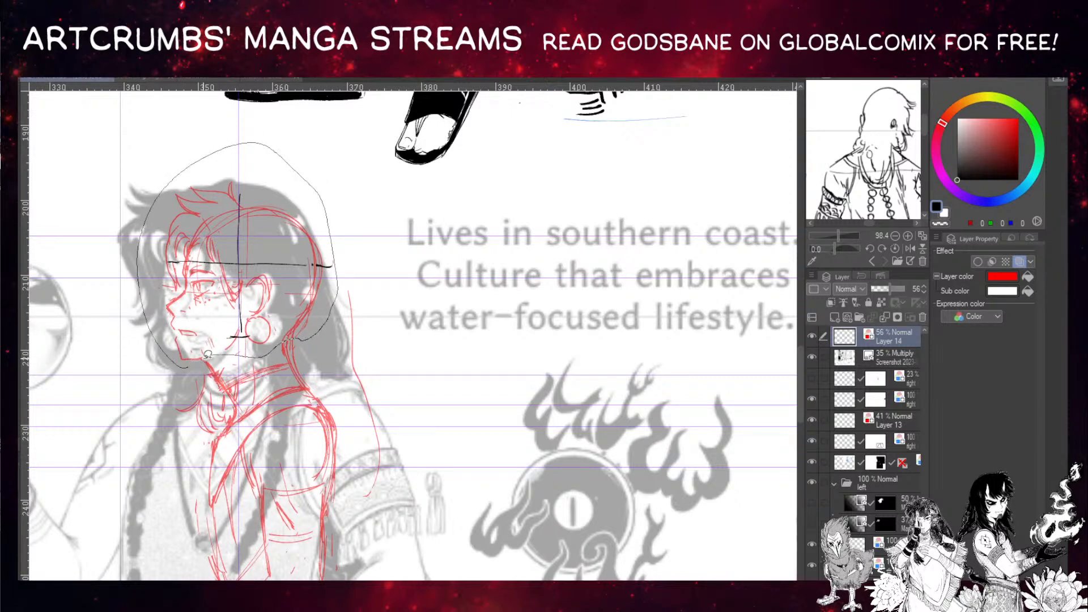
pyautogui.moveTo(207, 354); pyautogui.dragTo(195, 361)
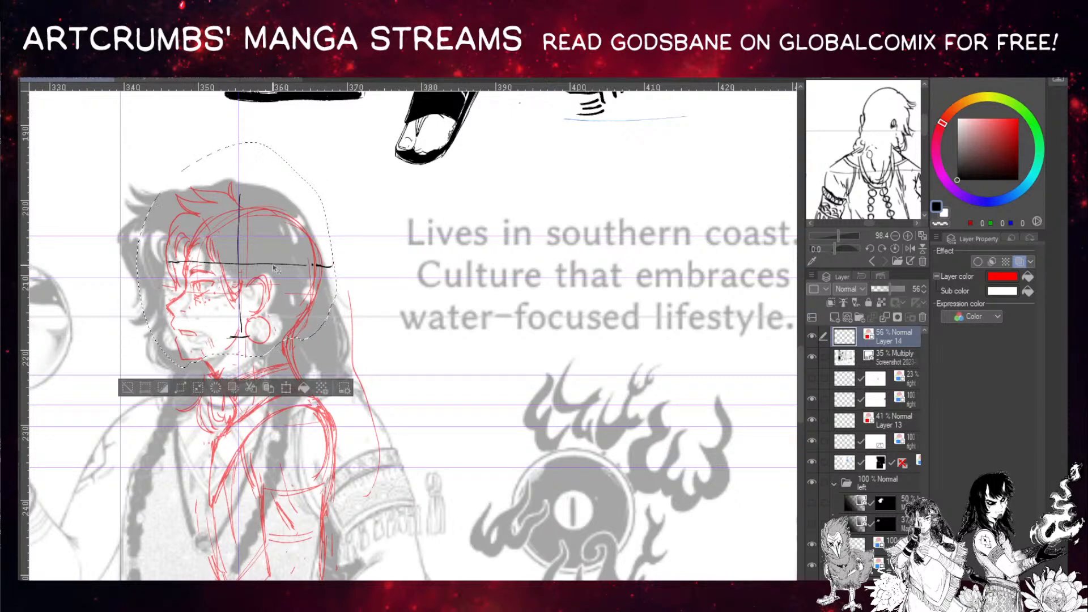
pyautogui.moveTo(276, 268)
pyautogui.mouseDown()
pyautogui.moveTo(281, 249)
pyautogui.moveTo(298, 258)
pyautogui.mouseUp()
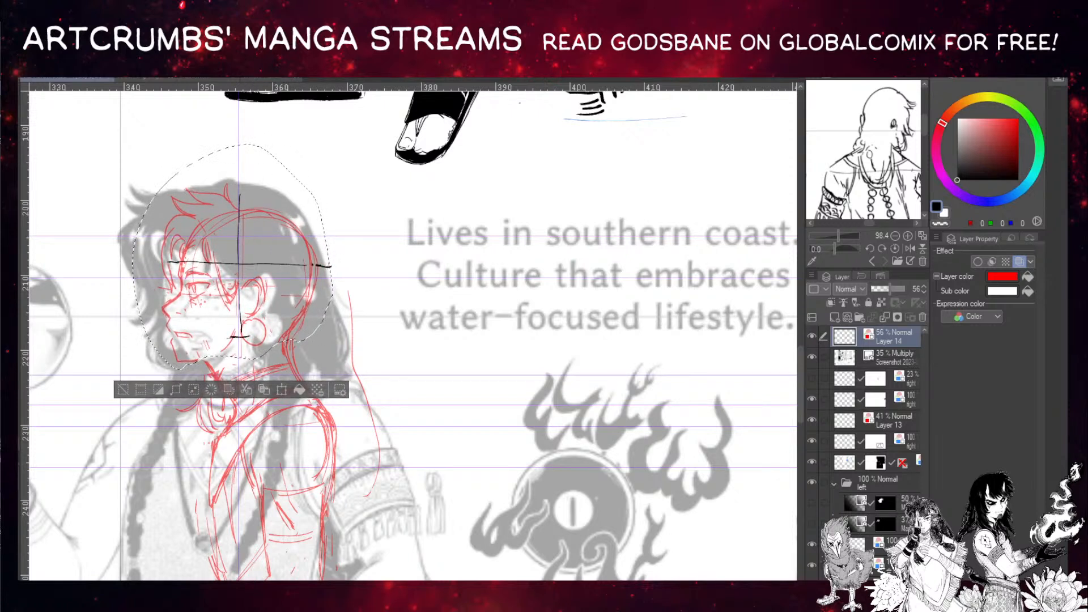
pyautogui.hotkey('ctrl', 't')
pyautogui.moveTo(133, 146); pyautogui.dragTo(113, 133)
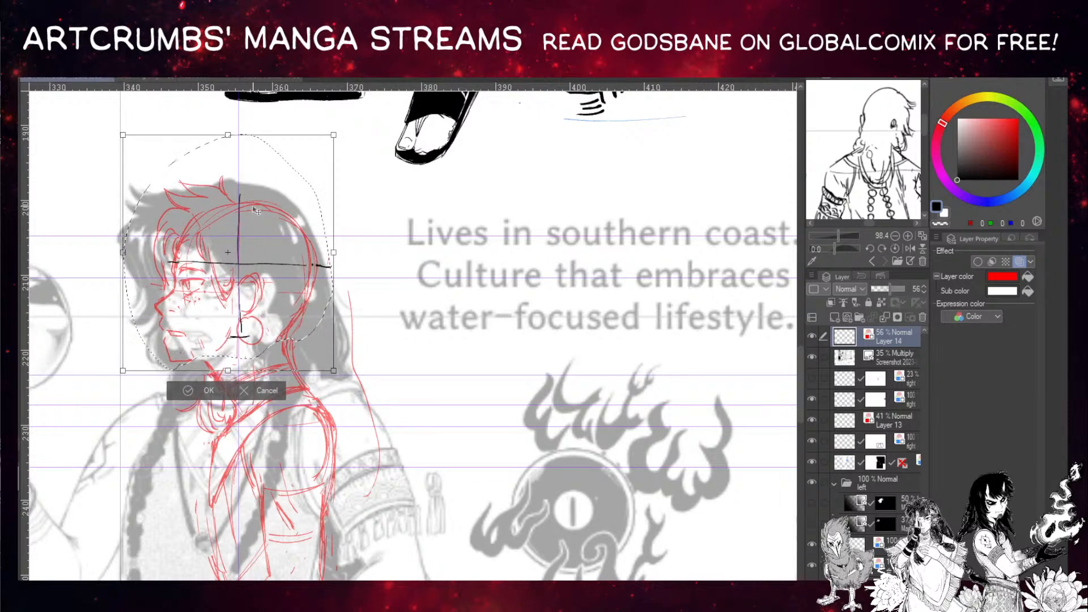
pyautogui.moveTo(257, 210); pyautogui.dragTo(256, 212)
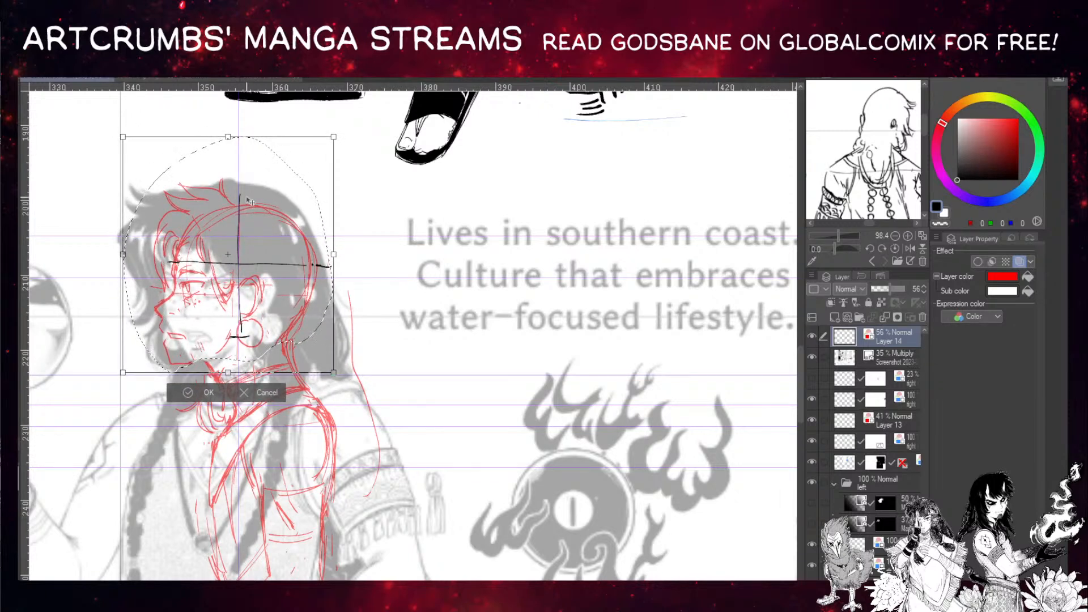
pyautogui.moveTo(281, 229); pyautogui.dragTo(285, 225)
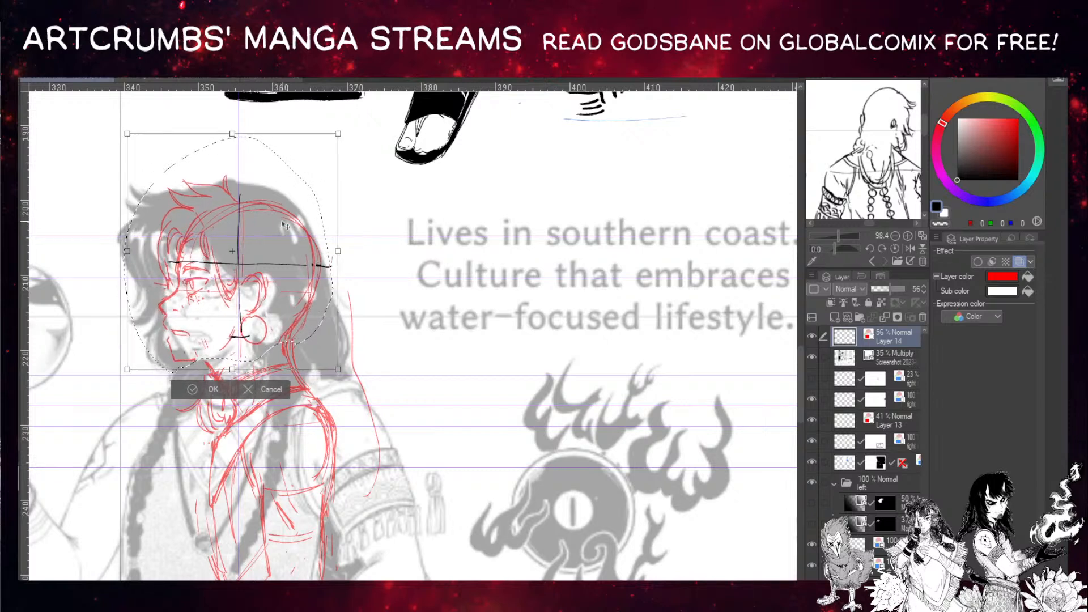
pyautogui.moveTo(127, 250); pyautogui.dragTo(131, 249)
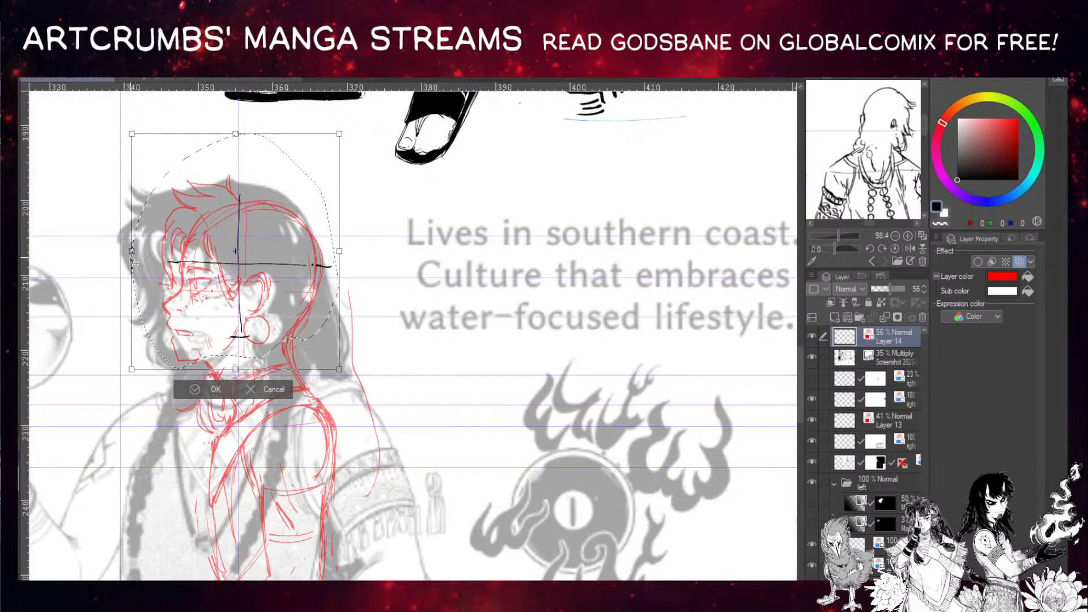
pyautogui.moveTo(134, 262); pyautogui.dragTo(125, 262)
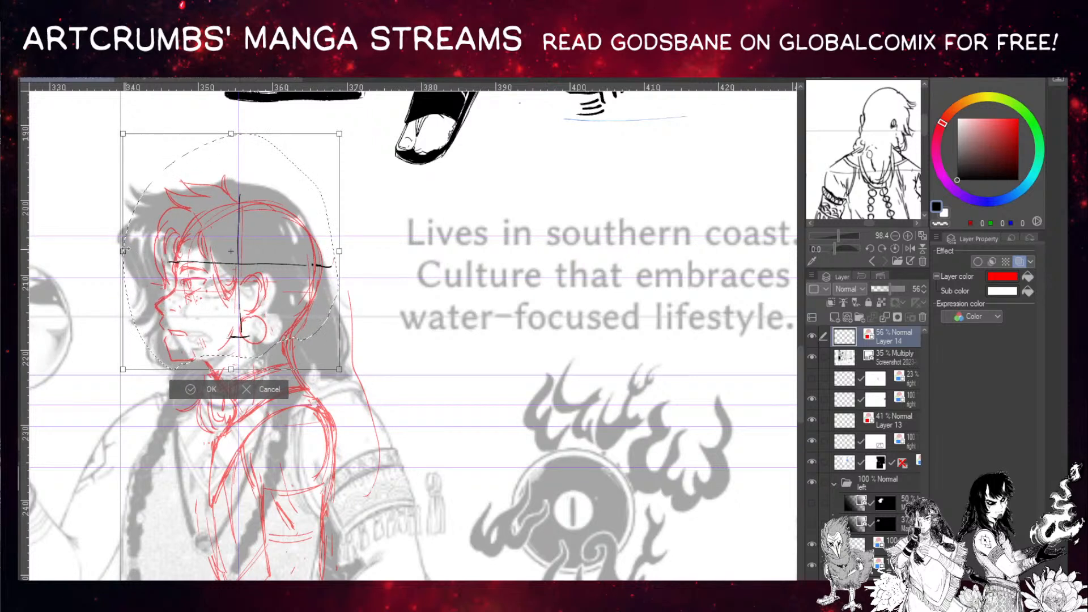
pyautogui.press('Return')
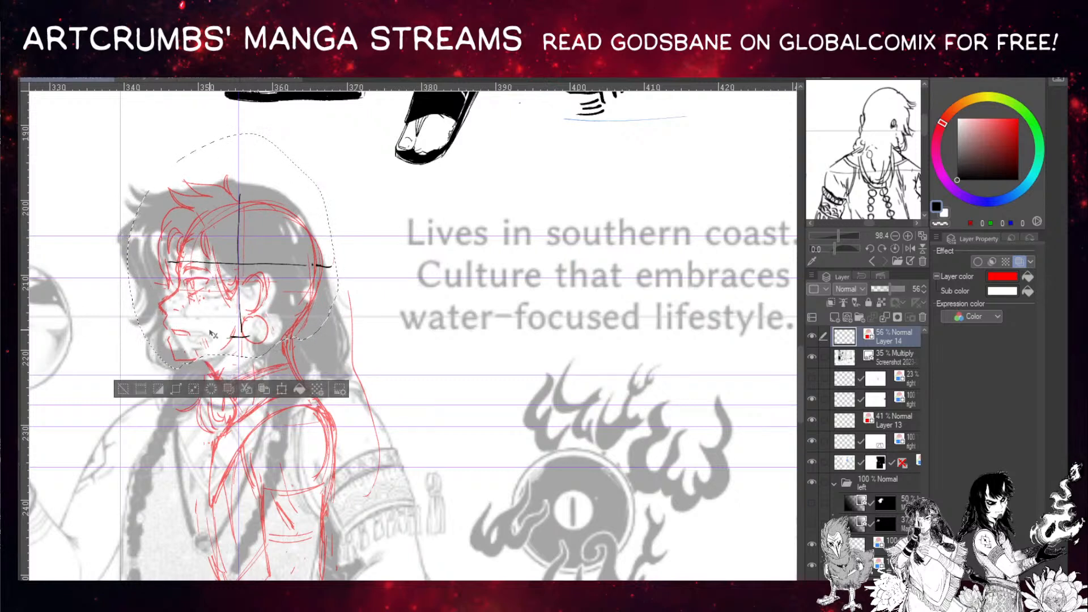
pyautogui.hotkey('ctrl', 'd')
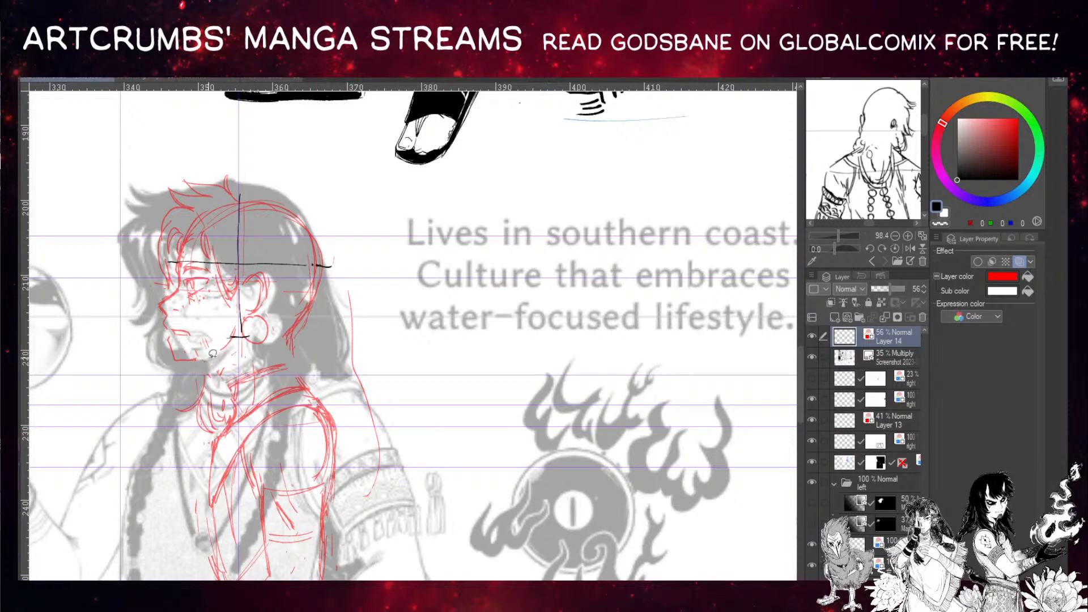
# Lasso the entire head with hair and earring, shift it slightly toward the back, and deselect
pyautogui.moveTo(213, 354)
pyautogui.mouseDown()
pyautogui.moveTo(143, 341)
pyautogui.moveTo(185, 152)
pyautogui.moveTo(366, 203)
pyautogui.moveTo(340, 324)
pyautogui.moveTo(296, 357)
pyautogui.moveTo(220, 363)
pyautogui.mouseUp()
pyautogui.moveTo(301, 249); pyautogui.dragTo(307, 249)
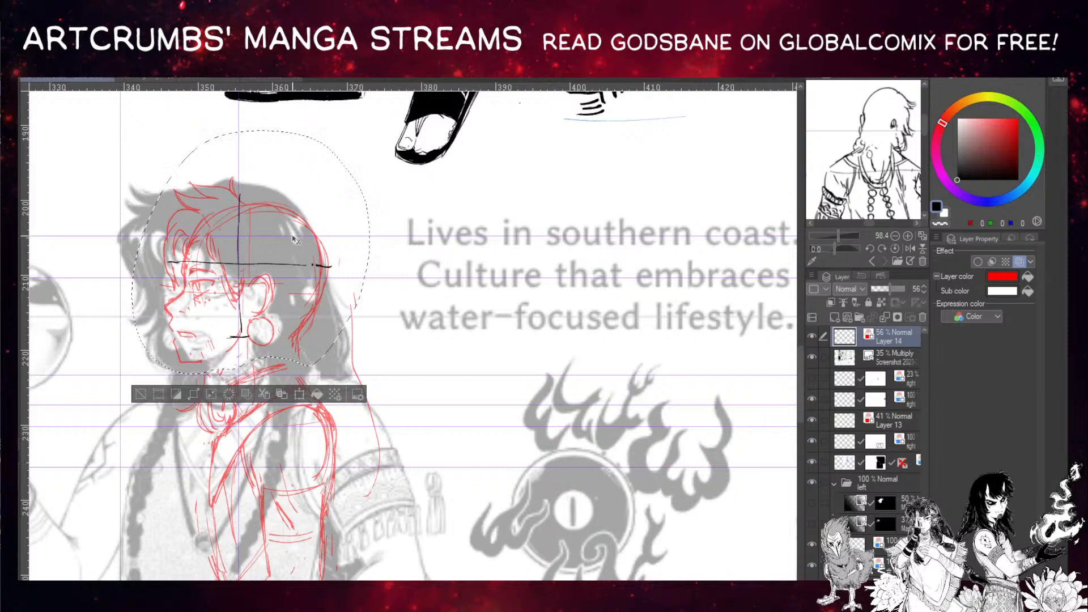
pyautogui.hotkey('ctrl', 'd')
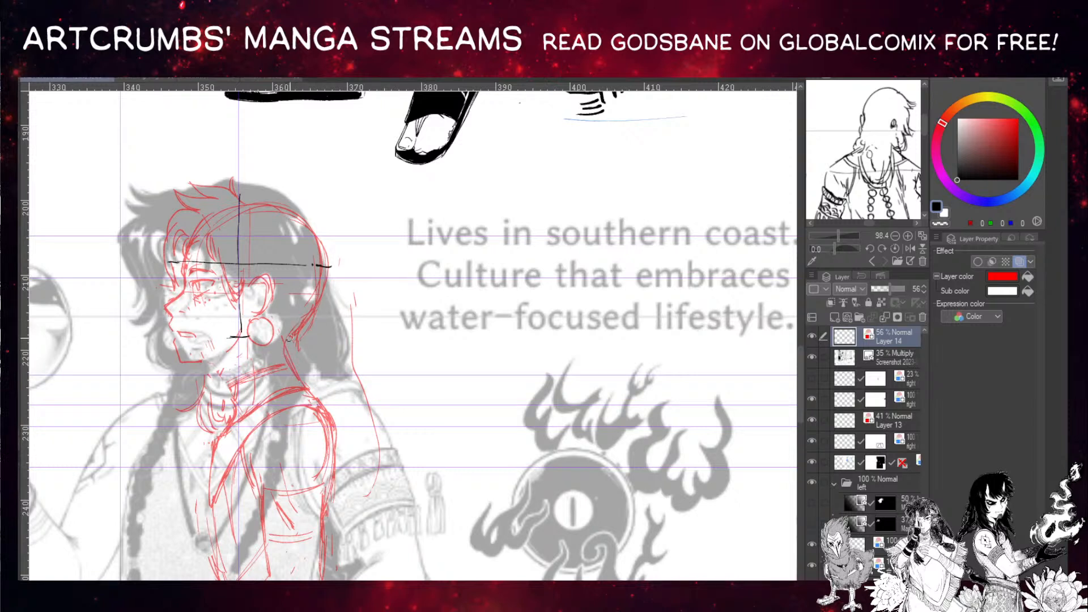
# Redraw the throat, collar and shoulder lines beneath the repositioned head, and nudge the whole red sketch up and left
pyautogui.moveTo(203, 359); pyautogui.dragTo(235, 402)
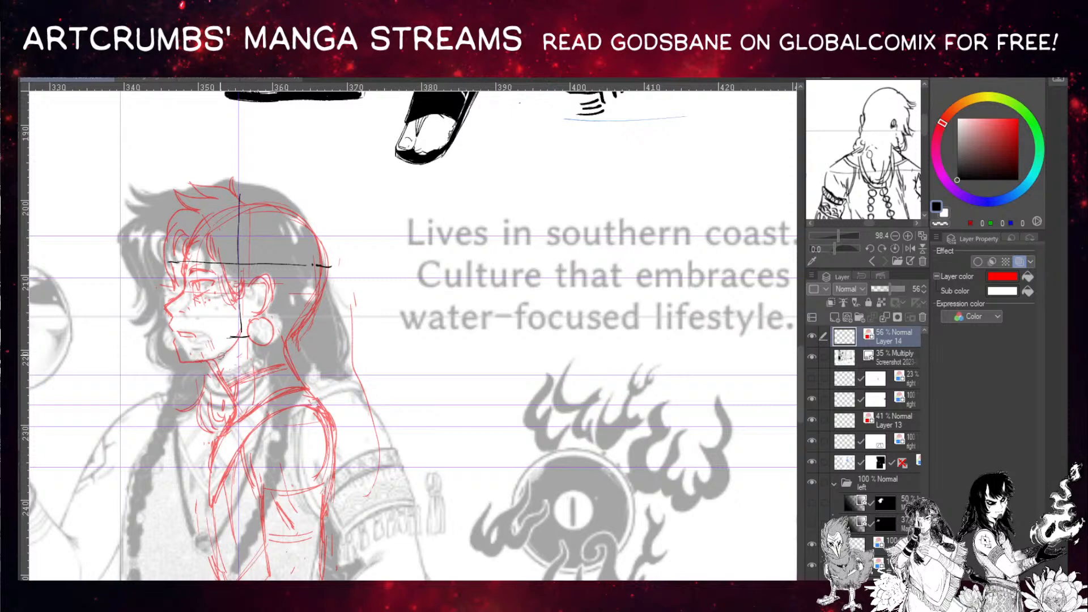
pyautogui.moveTo(208, 363)
pyautogui.mouseDown()
pyautogui.moveTo(238, 405)
pyautogui.moveTo(219, 430)
pyautogui.mouseUp()
pyautogui.moveTo(238, 412); pyautogui.dragTo(286, 386)
pyautogui.moveTo(311, 404)
pyautogui.mouseDown()
pyautogui.moveTo(274, 409)
pyautogui.moveTo(215, 482)
pyautogui.mouseUp()
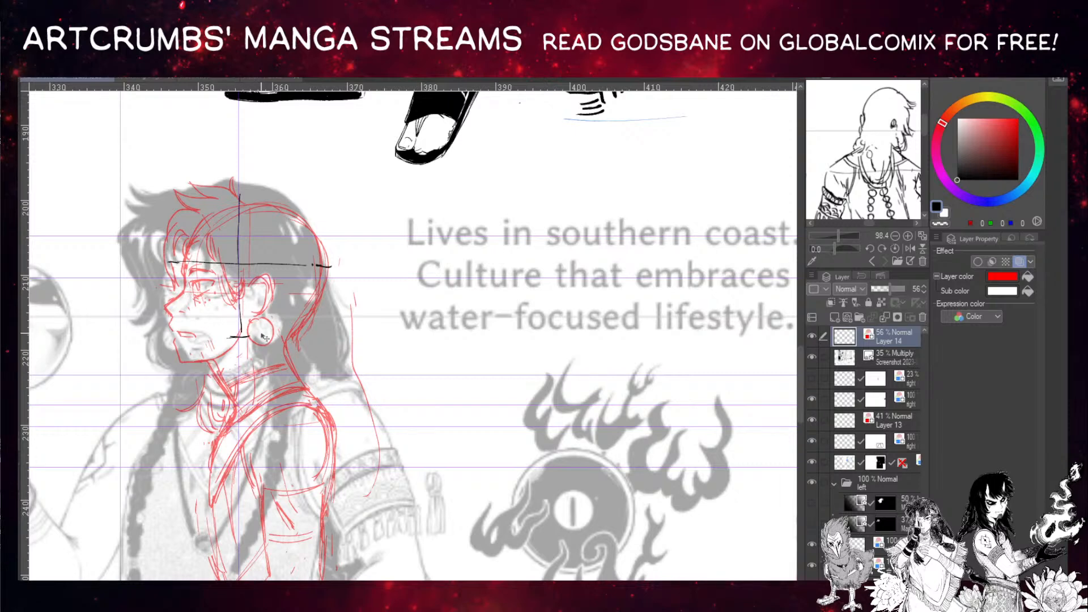
pyautogui.moveTo(278, 354); pyautogui.dragTo(272, 343)
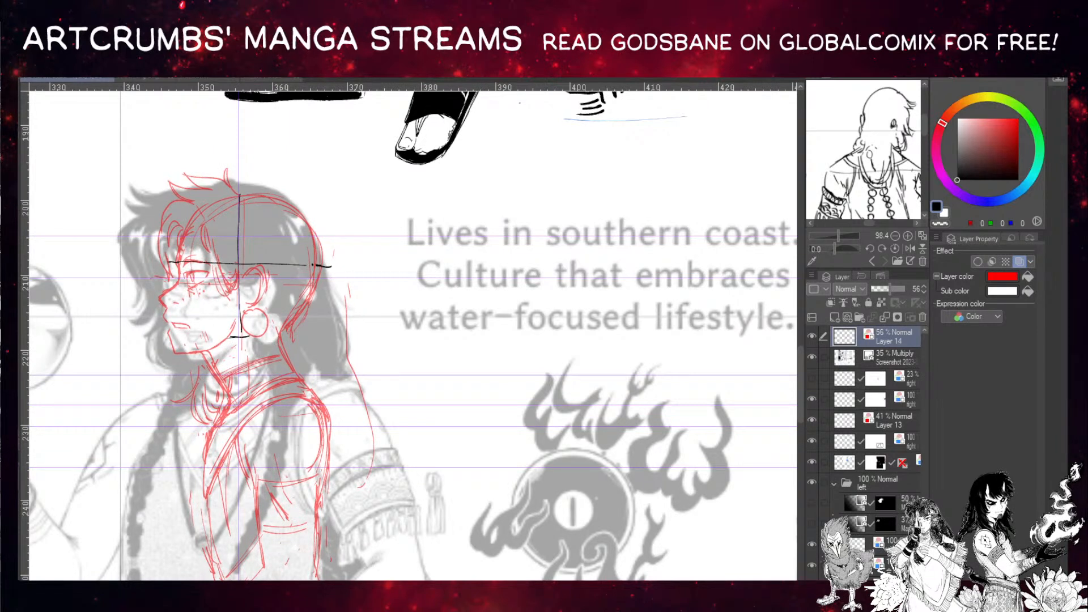
# Draw the long hair falling down the back to upper-arm level and close its end with a dotted hair band
pyautogui.moveTo(344, 299)
pyautogui.mouseDown()
pyautogui.moveTo(321, 220)
pyautogui.moveTo(303, 204)
pyautogui.moveTo(239, 193)
pyautogui.moveTo(310, 218)
pyautogui.moveTo(330, 248)
pyautogui.moveTo(357, 377)
pyautogui.mouseUp()
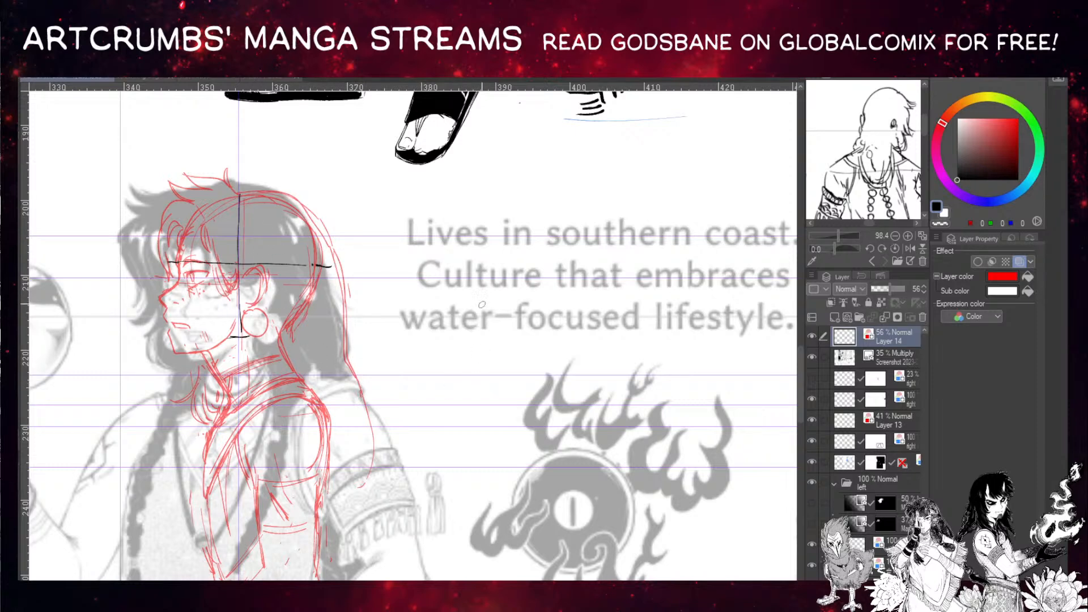
pyautogui.moveTo(508, 346); pyautogui.dragTo(253, 365)
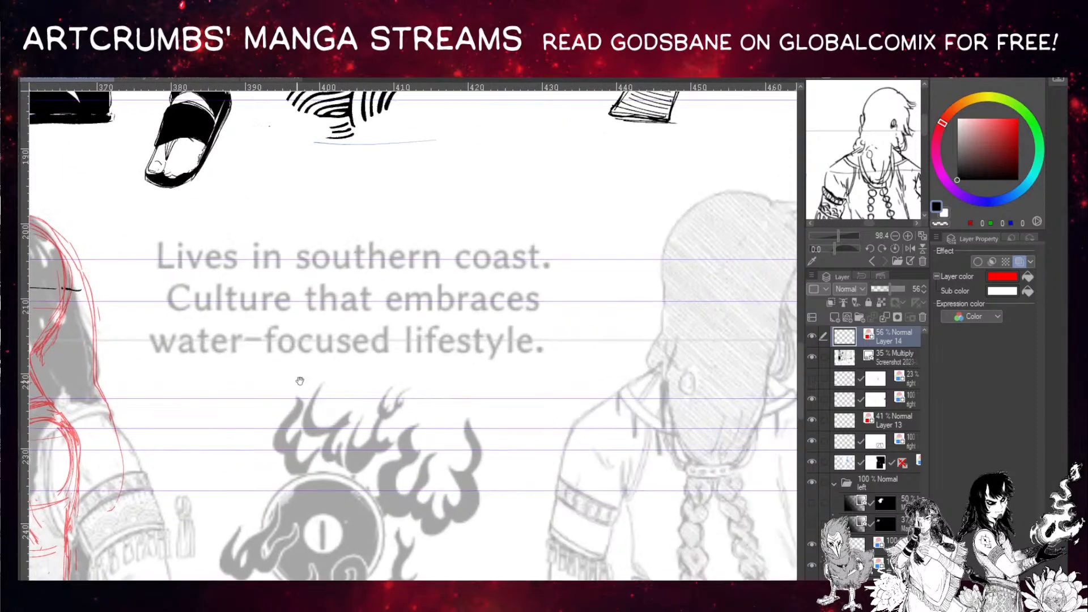
pyautogui.moveTo(384, 379); pyautogui.dragTo(429, 377)
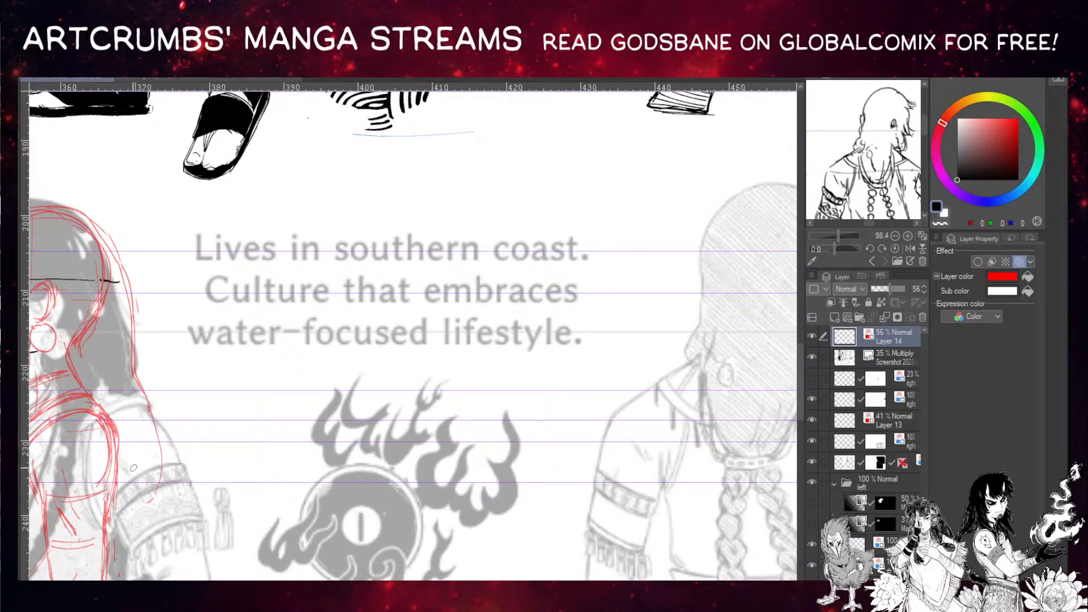
pyautogui.moveTo(226, 354); pyautogui.dragTo(326, 347)
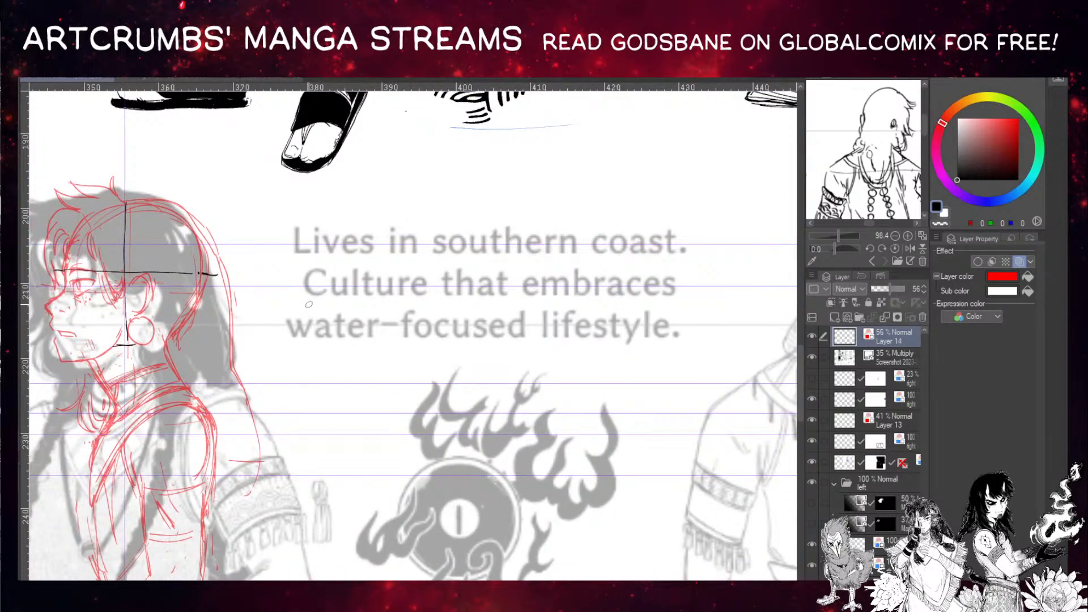
pyautogui.moveTo(234, 391)
pyautogui.mouseDown()
pyautogui.moveTo(259, 432)
pyautogui.moveTo(243, 460)
pyautogui.moveTo(256, 457)
pyautogui.moveTo(234, 463)
pyautogui.mouseUp()
pyautogui.moveTo(209, 338); pyautogui.dragTo(200, 335)
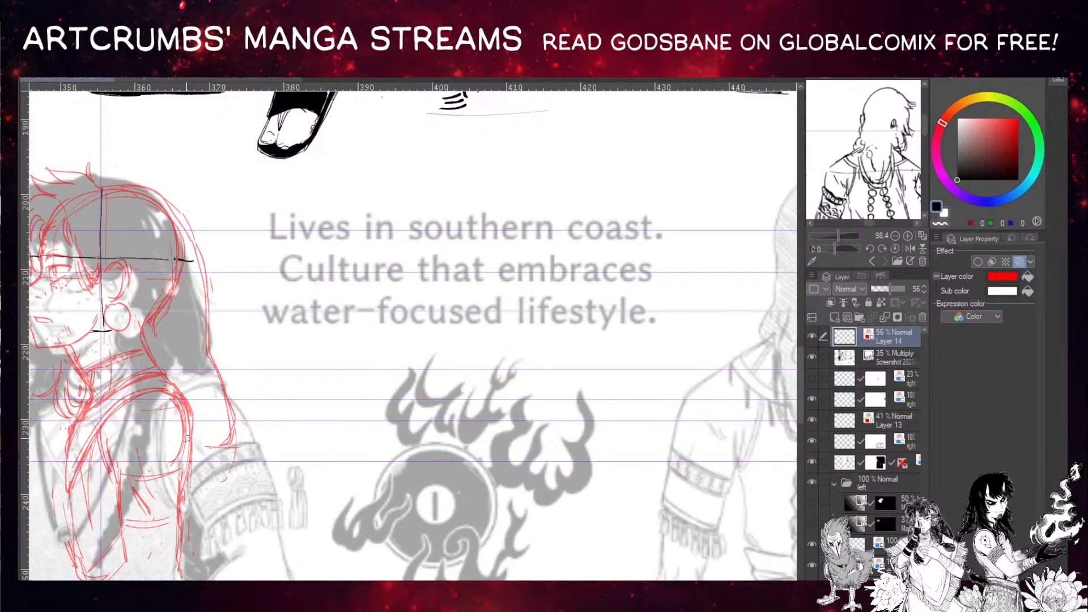
pyautogui.moveTo(190, 450)
pyautogui.mouseDown()
pyautogui.moveTo(226, 446)
pyautogui.moveTo(225, 459)
pyautogui.mouseUp()
pyautogui.moveTo(188, 392); pyautogui.dragTo(262, 415)
pyautogui.moveTo(265, 330); pyautogui.dragTo(231, 301)
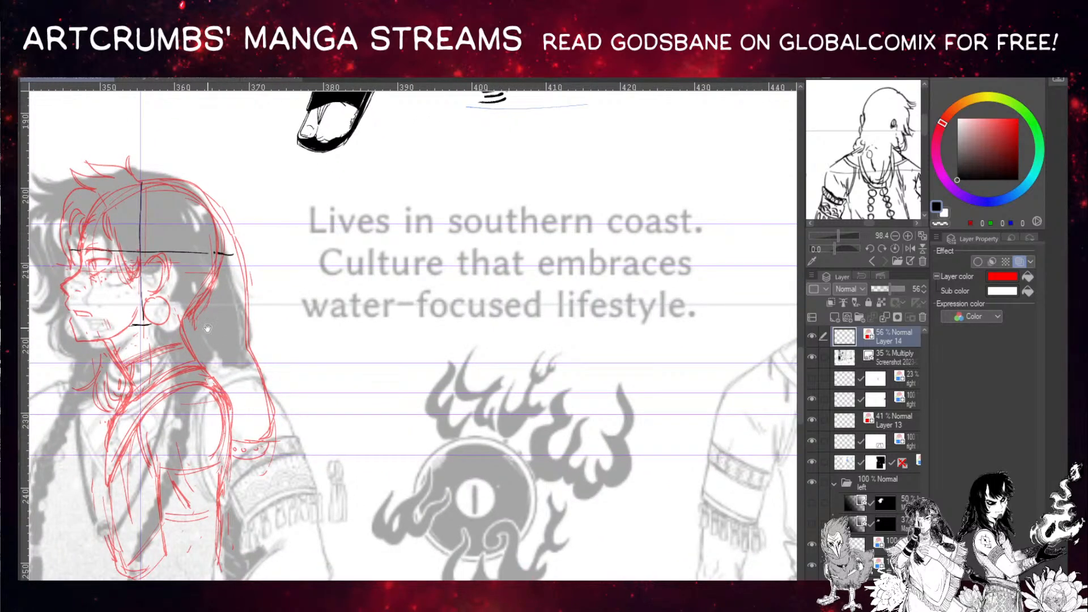
pyautogui.moveTo(238, 403); pyautogui.dragTo(263, 326)
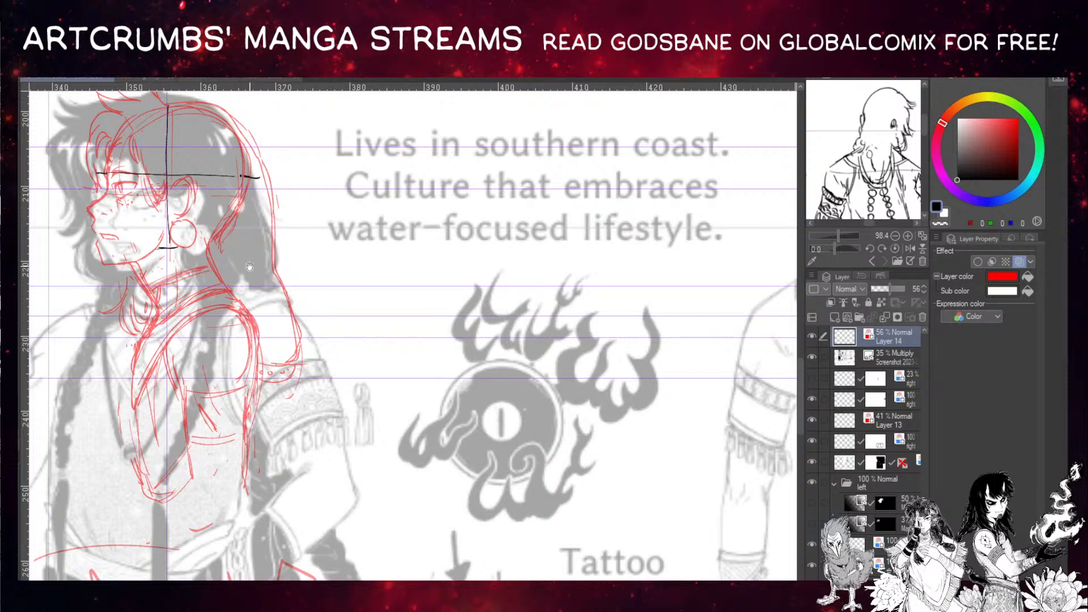
pyautogui.moveTo(244, 214); pyautogui.dragTo(245, 301)
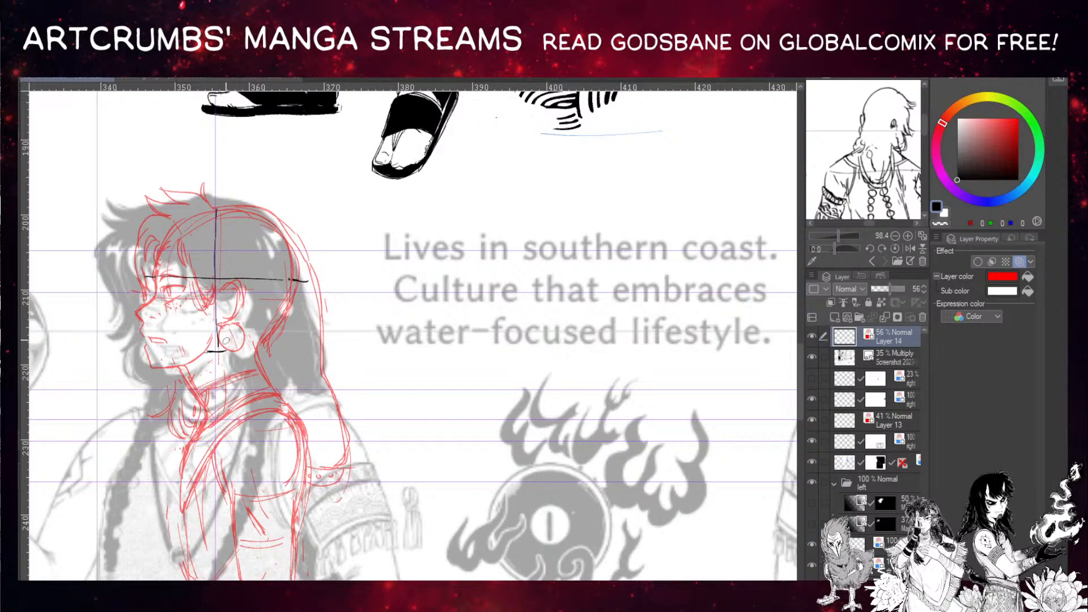
# Add radiating ribs and a connector to the round earring, and sketch goatee hatching along the chin
pyautogui.moveTo(226, 332)
pyautogui.mouseDown()
pyautogui.moveTo(220, 341)
pyautogui.moveTo(240, 343)
pyautogui.mouseUp()
pyautogui.moveTo(234, 328)
pyautogui.mouseDown()
pyautogui.moveTo(243, 336)
pyautogui.moveTo(237, 321)
pyautogui.mouseUp()
pyautogui.moveTo(147, 351); pyautogui.dragTo(155, 365)
pyautogui.moveTo(154, 350); pyautogui.dragTo(164, 366)
pyautogui.moveTo(165, 356)
pyautogui.mouseDown()
pyautogui.moveTo(174, 329)
pyautogui.moveTo(187, 376)
pyautogui.mouseUp()
pyautogui.moveTo(189, 365); pyautogui.dragTo(182, 372)
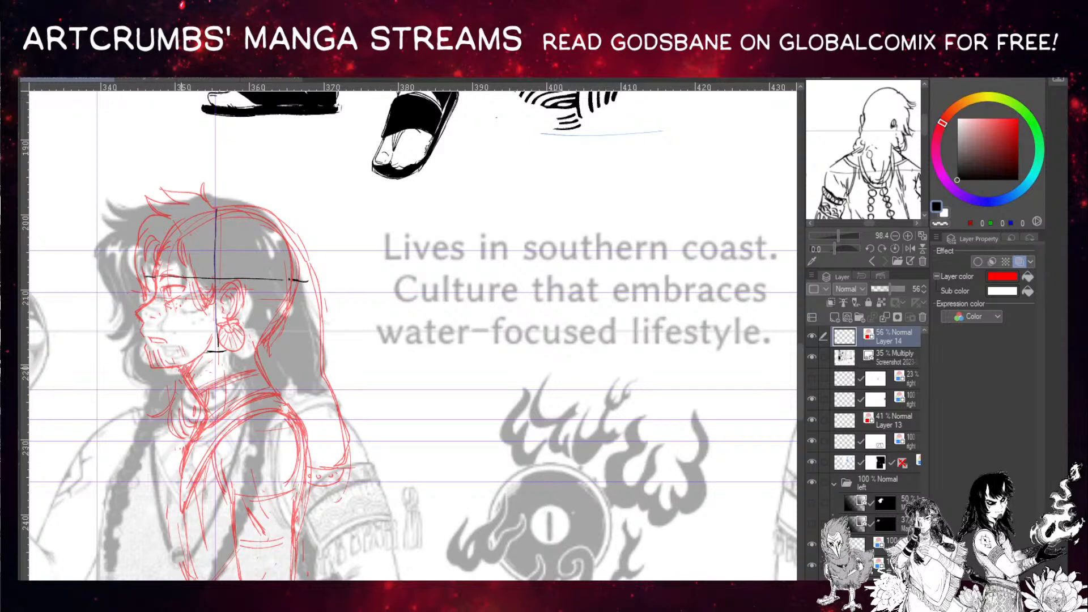
pyautogui.moveTo(238, 256); pyautogui.dragTo(249, 223)
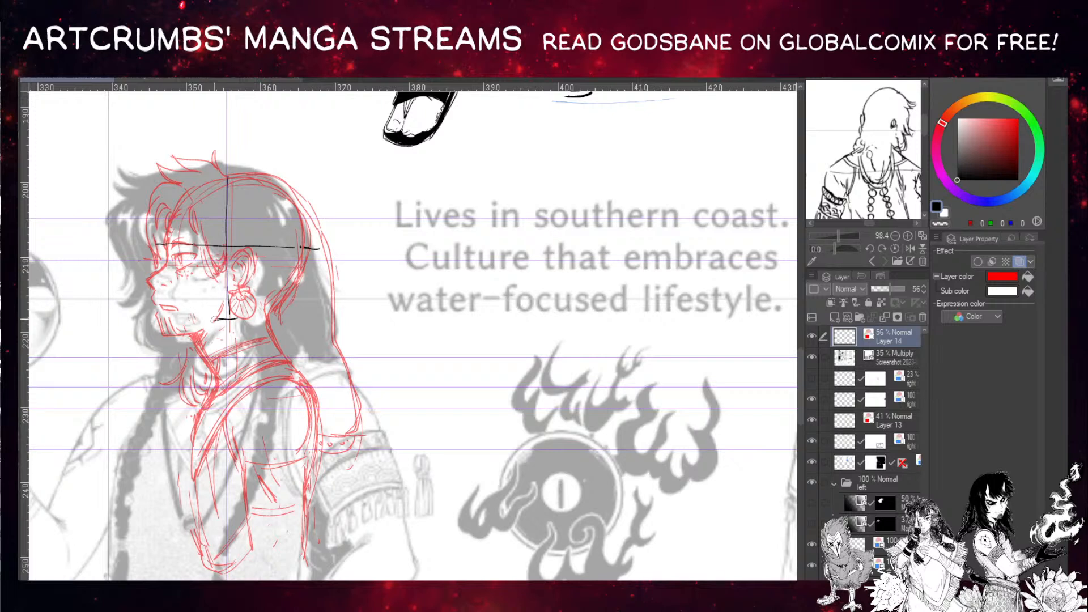
# Rework the lines under the jaw and redraw the nape down to the collar
pyautogui.moveTo(199, 327); pyautogui.dragTo(205, 342)
pyautogui.moveTo(222, 316); pyautogui.dragTo(199, 327)
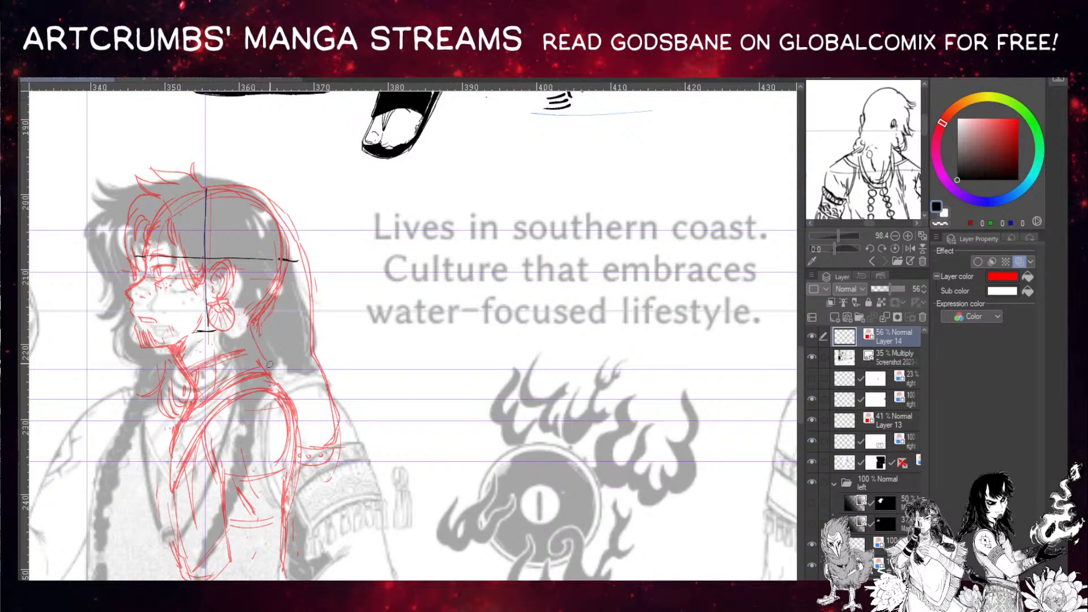
pyautogui.hotkey('ctrl', 'z')
pyautogui.moveTo(251, 329)
pyautogui.mouseDown()
pyautogui.moveTo(265, 372)
pyautogui.moveTo(261, 361)
pyautogui.mouseUp()
pyautogui.moveTo(284, 375); pyautogui.dragTo(272, 305)
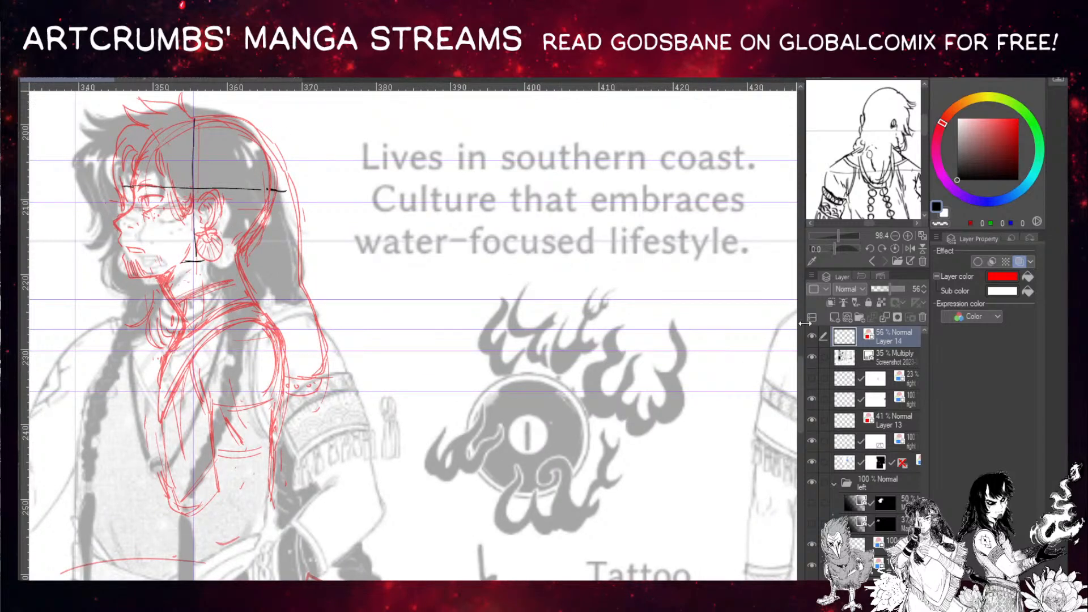
# Hide the reference screenshot layer, redraw the arm and back outlines in the red sketch, and show the reference again
pyautogui.click(812, 357)
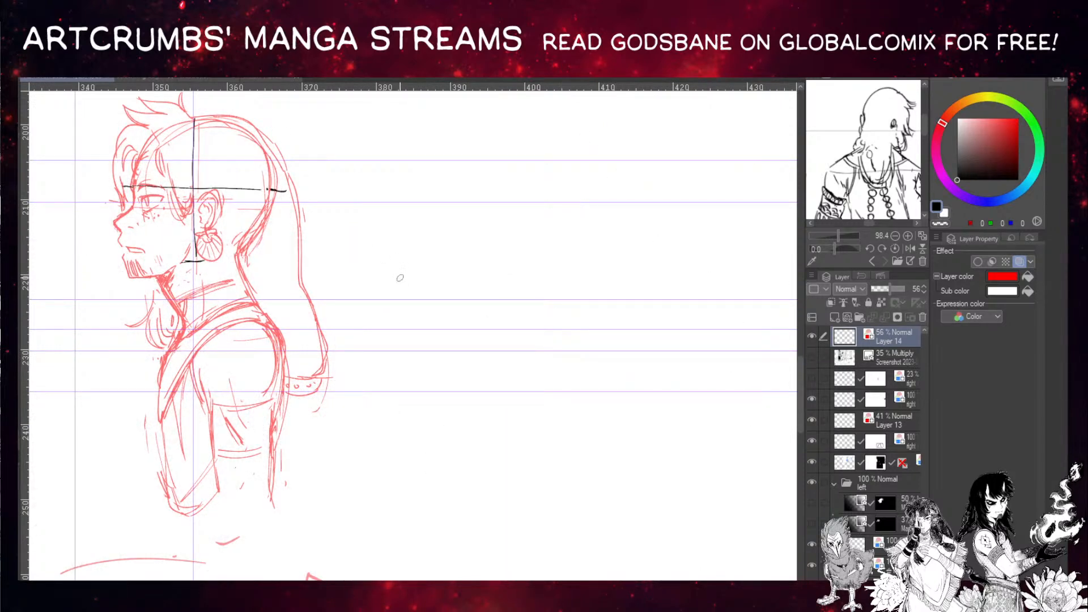
pyautogui.moveTo(315, 303); pyautogui.dragTo(337, 332)
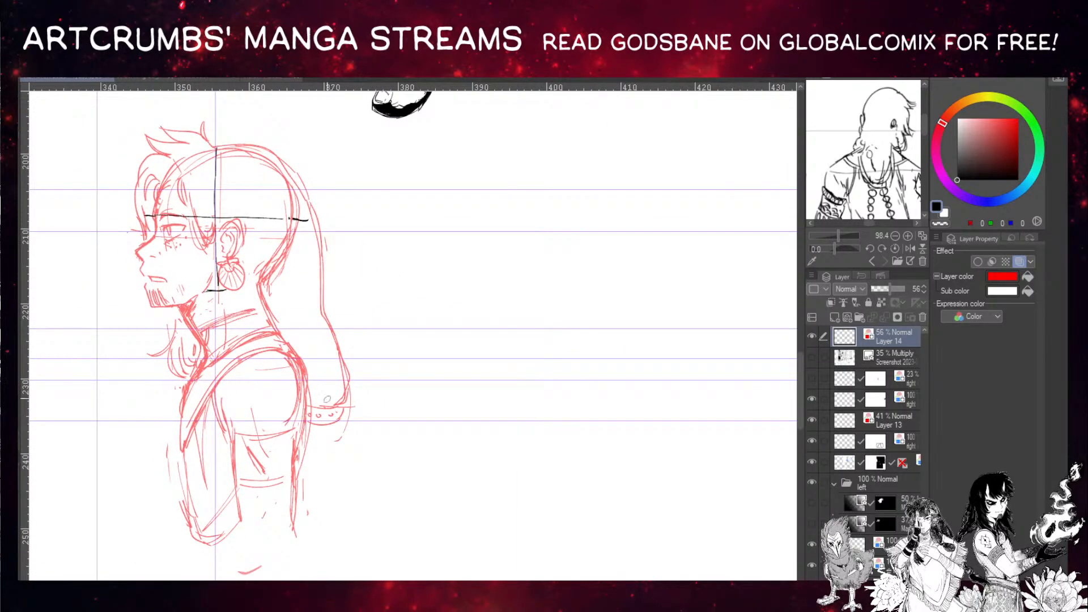
pyautogui.moveTo(181, 441)
pyautogui.mouseDown()
pyautogui.moveTo(195, 516)
pyautogui.moveTo(235, 538)
pyautogui.moveTo(224, 546)
pyautogui.mouseUp()
pyautogui.moveTo(305, 376)
pyautogui.mouseDown()
pyautogui.moveTo(313, 453)
pyautogui.moveTo(301, 540)
pyautogui.mouseUp()
pyautogui.moveTo(297, 416); pyautogui.dragTo(300, 526)
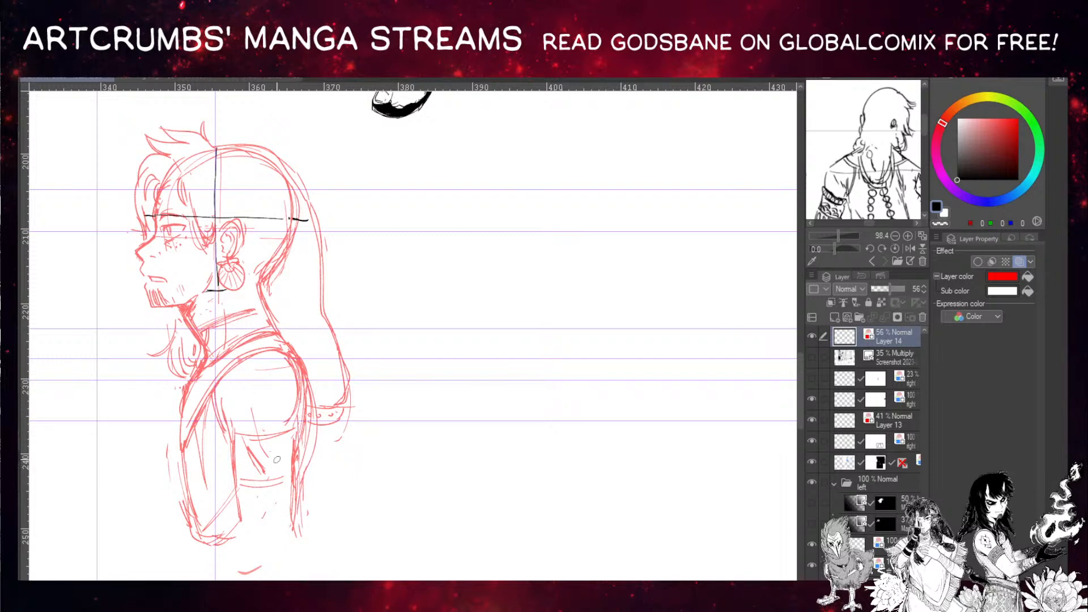
pyautogui.moveTo(298, 458); pyautogui.dragTo(289, 526)
pyautogui.moveTo(291, 449); pyautogui.dragTo(292, 513)
pyautogui.click(812, 356)
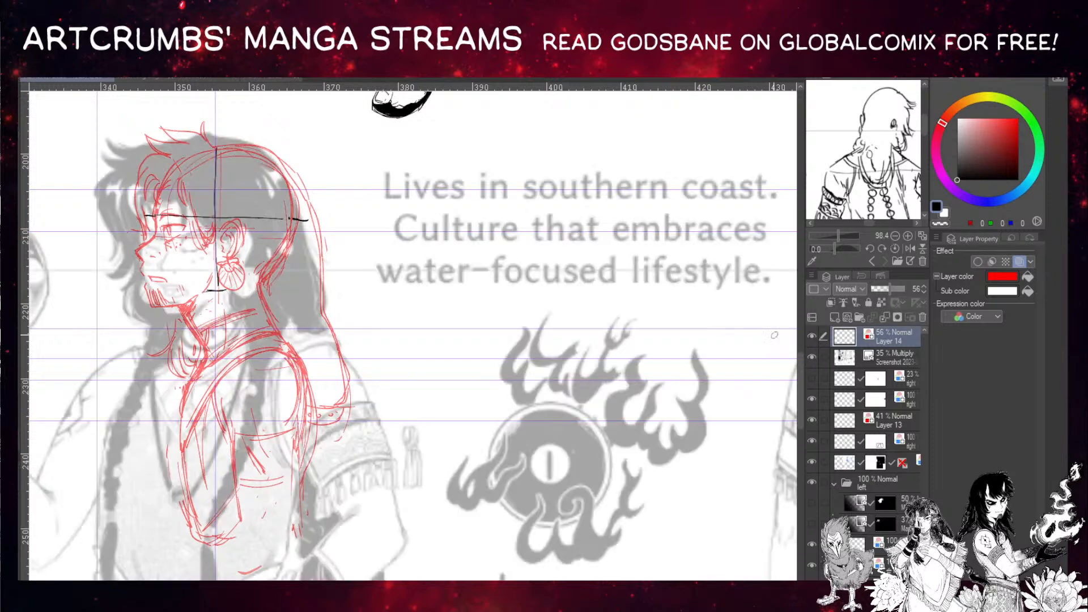
pyautogui.moveTo(334, 345); pyautogui.dragTo(315, 298)
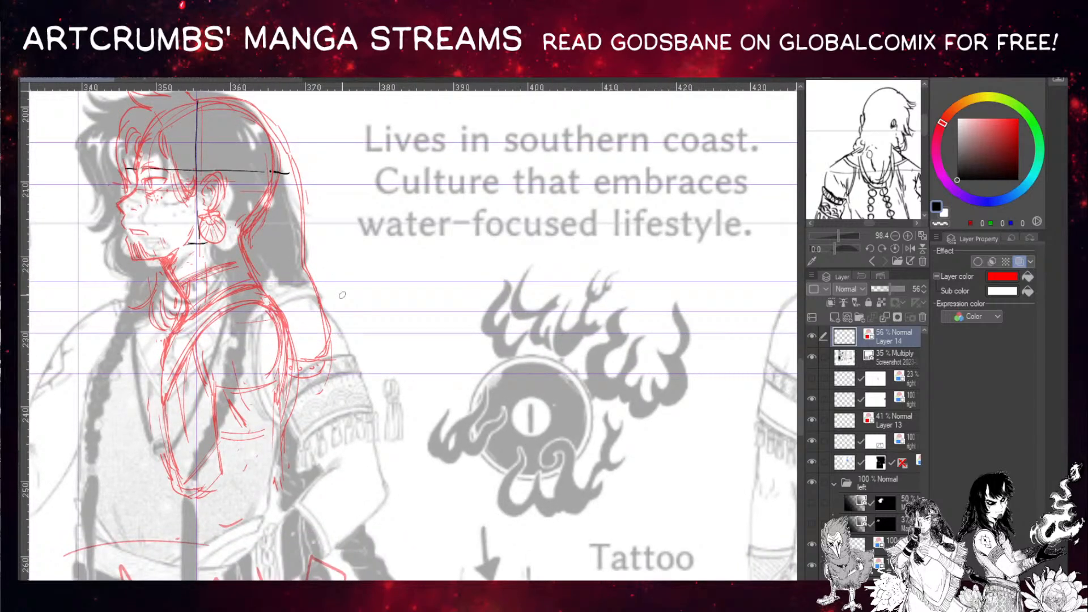
pyautogui.moveTo(229, 439)
pyautogui.mouseDown()
pyautogui.moveTo(230, 469)
pyautogui.moveTo(233, 439)
pyautogui.mouseUp()
pyautogui.moveTo(214, 438)
pyautogui.mouseDown()
pyautogui.moveTo(281, 434)
pyautogui.moveTo(281, 424)
pyautogui.mouseUp()
pyautogui.moveTo(211, 395); pyautogui.dragTo(276, 389)
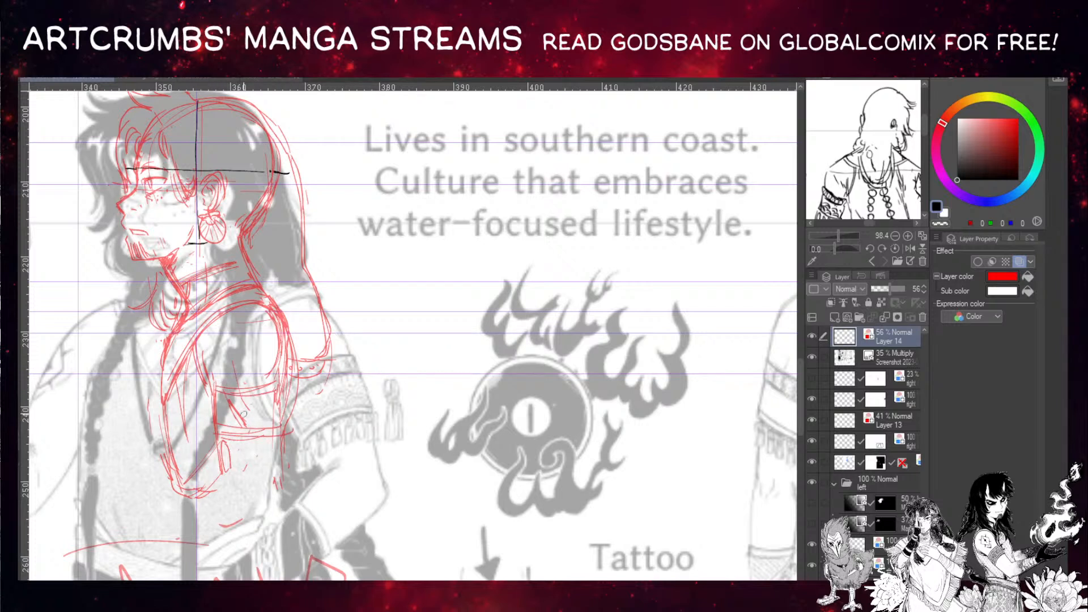
pyautogui.hotkey('ctrl', 'z')
pyautogui.hotkey('ctrl', 'z')
pyautogui.hotkey('ctrl', 'z')
# Draw a beaded band around the upper arm and a lower band with a hanging fringe of tassels
pyautogui.moveTo(216, 435); pyautogui.dragTo(279, 433)
pyautogui.moveTo(208, 394)
pyautogui.mouseDown()
pyautogui.moveTo(271, 392)
pyautogui.moveTo(217, 376)
pyautogui.moveTo(266, 376)
pyautogui.moveTo(224, 383)
pyautogui.moveTo(269, 383)
pyautogui.moveTo(264, 392)
pyautogui.moveTo(220, 384)
pyautogui.moveTo(282, 397)
pyautogui.mouseUp()
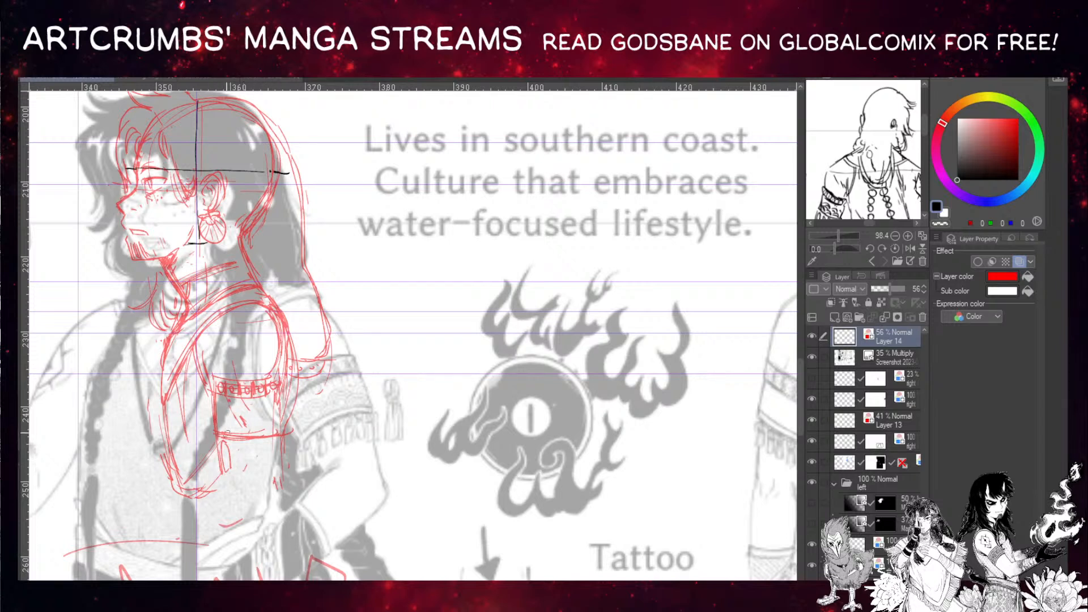
pyautogui.moveTo(235, 441)
pyautogui.mouseDown()
pyautogui.moveTo(240, 469)
pyautogui.moveTo(249, 443)
pyautogui.moveTo(250, 465)
pyautogui.moveTo(263, 445)
pyautogui.moveTo(263, 465)
pyautogui.moveTo(286, 438)
pyautogui.moveTo(282, 460)
pyautogui.mouseUp()
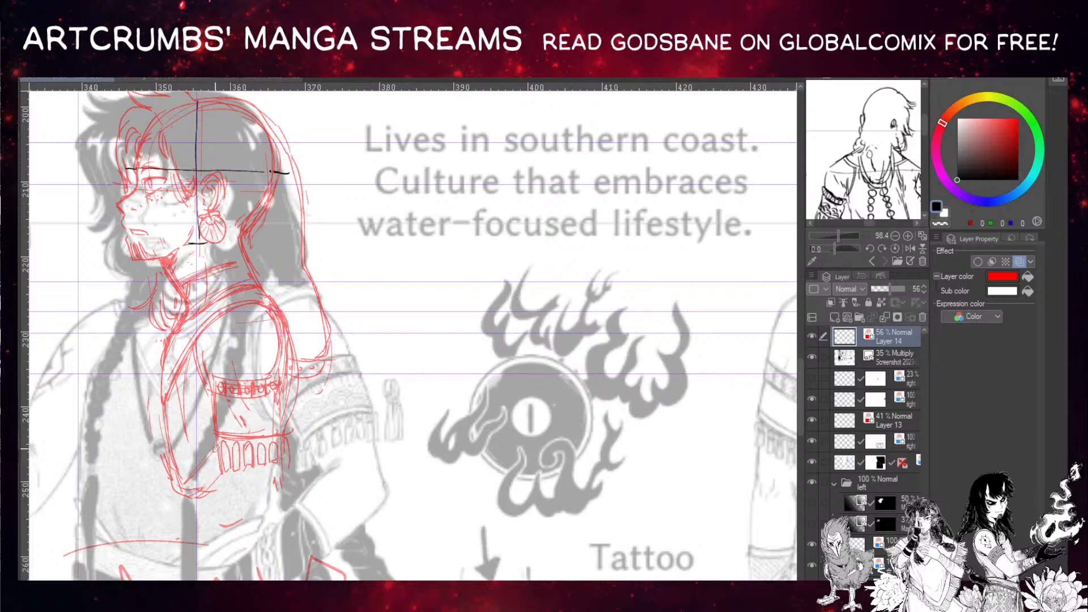
pyautogui.moveTo(215, 448); pyautogui.dragTo(217, 471)
pyautogui.moveTo(253, 322); pyautogui.dragTo(280, 395)
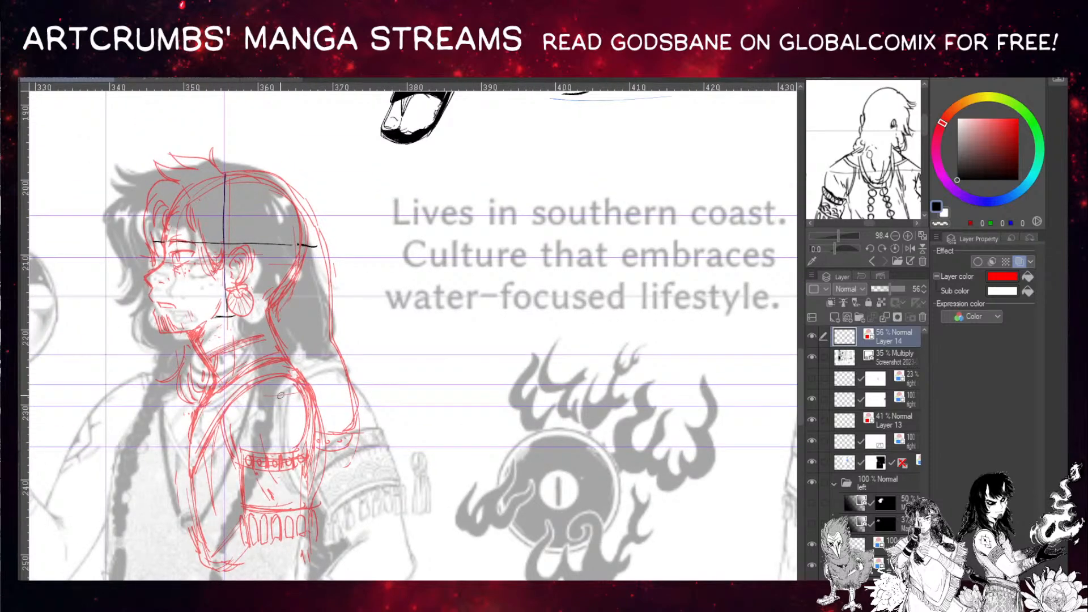
# Hide the reference screenshot layer and draw columns of round braid segments hanging below the hair band
pyautogui.click(813, 357)
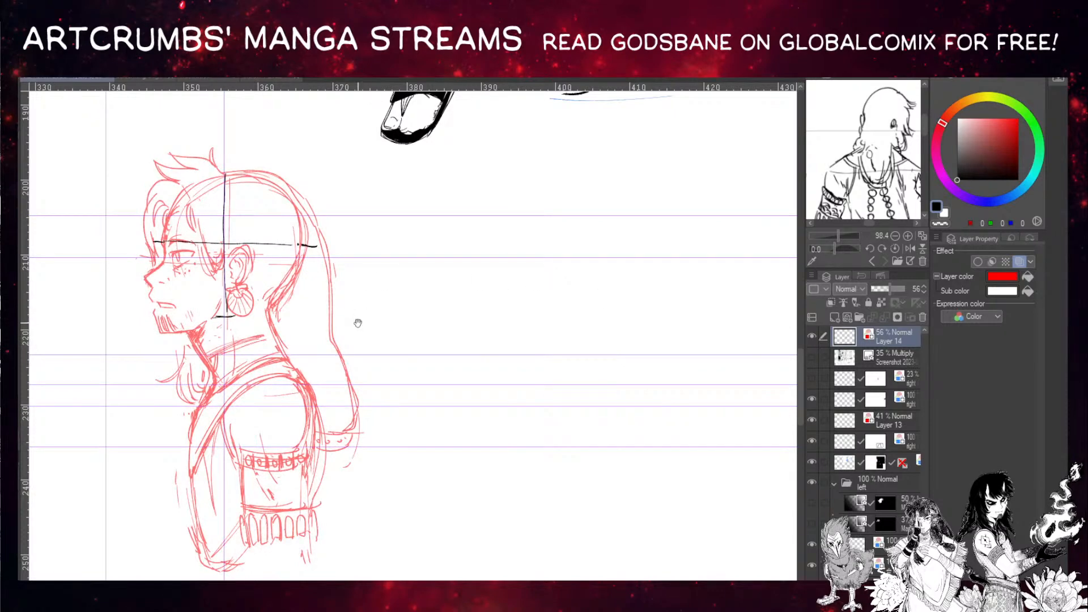
pyautogui.moveTo(340, 439)
pyautogui.mouseDown()
pyautogui.moveTo(340, 400)
pyautogui.moveTo(306, 320)
pyautogui.moveTo(334, 411)
pyautogui.mouseUp()
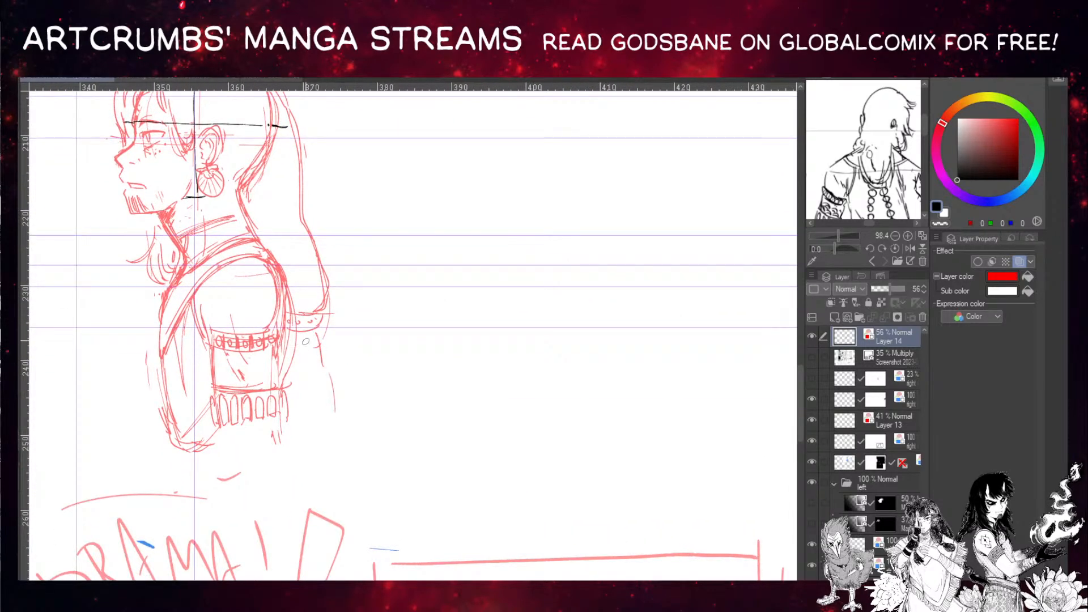
pyautogui.moveTo(304, 336)
pyautogui.mouseDown()
pyautogui.moveTo(313, 360)
pyautogui.moveTo(315, 334)
pyautogui.moveTo(324, 374)
pyautogui.mouseUp()
pyautogui.hotkey('ctrl', 'z')
pyautogui.hotkey('ctrl', 'z')
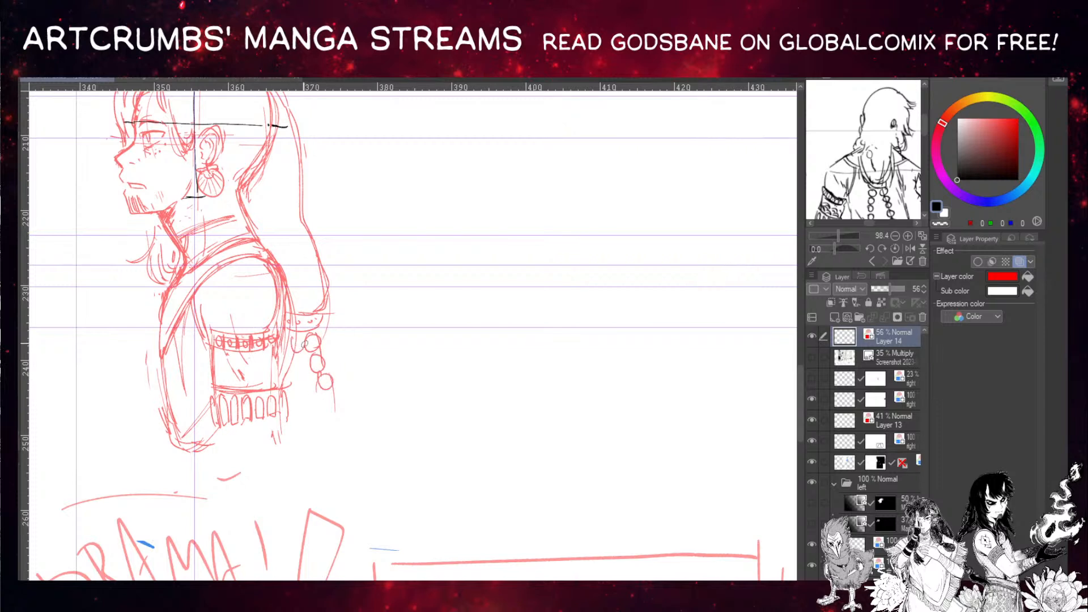
pyautogui.moveTo(309, 337)
pyautogui.mouseDown()
pyautogui.moveTo(306, 354)
pyautogui.moveTo(336, 398)
pyautogui.moveTo(327, 409)
pyautogui.moveTo(334, 406)
pyautogui.moveTo(333, 425)
pyautogui.mouseUp()
pyautogui.moveTo(293, 366)
pyautogui.mouseDown()
pyautogui.moveTo(306, 397)
pyautogui.moveTo(313, 385)
pyautogui.mouseUp()
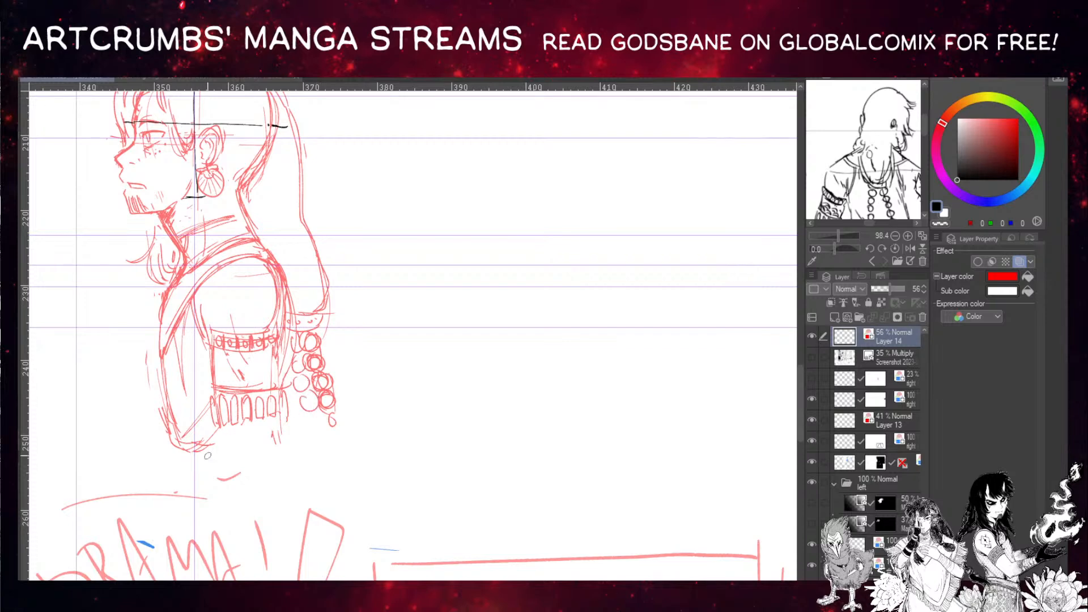
# Reinforce the elbow line, and add crisscross lacing on the chest and trim marks along the shoulder strap
pyautogui.moveTo(194, 451)
pyautogui.mouseDown()
pyautogui.moveTo(194, 419)
pyautogui.moveTo(212, 452)
pyautogui.mouseUp()
pyautogui.moveTo(272, 298); pyautogui.dragTo(285, 355)
pyautogui.moveTo(272, 303)
pyautogui.mouseDown()
pyautogui.moveTo(300, 362)
pyautogui.moveTo(247, 390)
pyautogui.mouseUp()
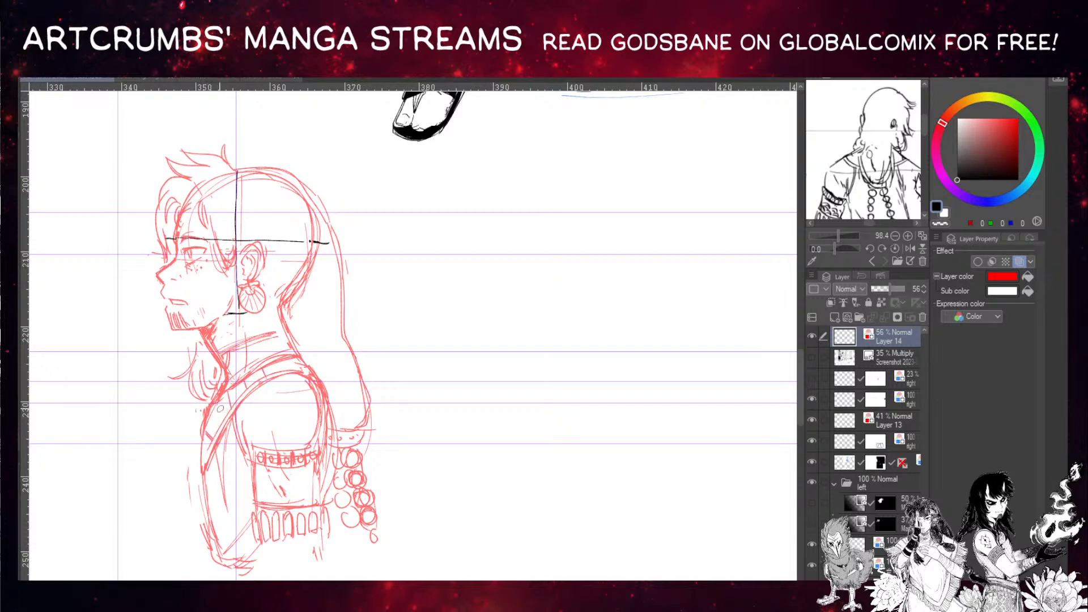
pyautogui.moveTo(231, 403)
pyautogui.mouseDown()
pyautogui.moveTo(205, 429)
pyautogui.moveTo(212, 474)
pyautogui.moveTo(234, 433)
pyautogui.mouseUp()
pyautogui.moveTo(285, 363); pyautogui.dragTo(307, 371)
pyautogui.moveTo(208, 278); pyautogui.dragTo(233, 326)
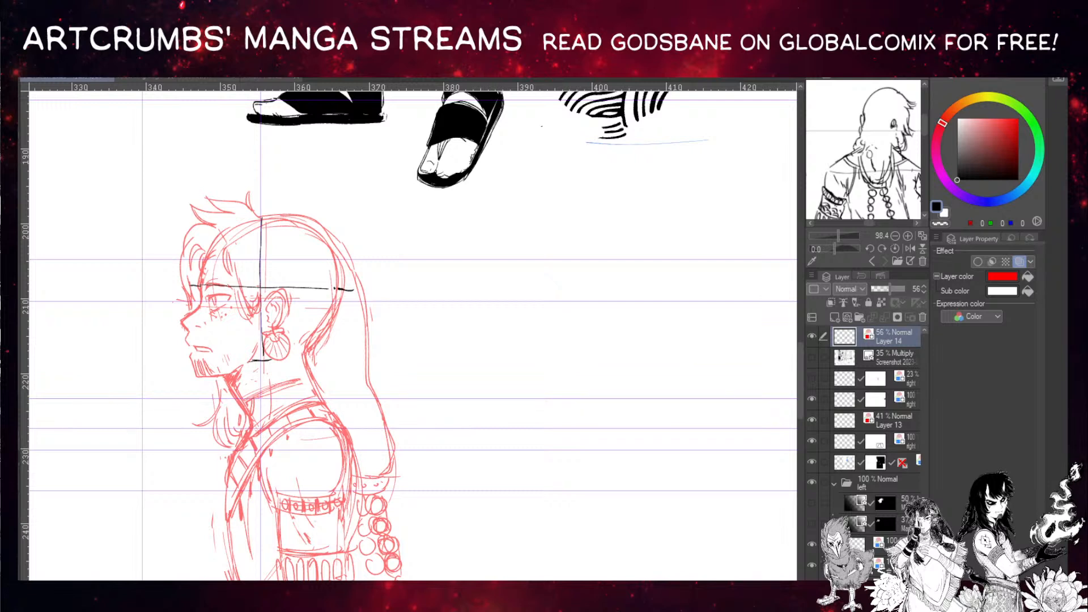
# Shade the loose hair lock in front of the neck with hatching strokes
pyautogui.moveTo(284, 282); pyautogui.dragTo(297, 321)
pyautogui.hotkey('ctrl', 'z')
pyautogui.moveTo(227, 398)
pyautogui.mouseDown()
pyautogui.moveTo(201, 361)
pyautogui.moveTo(195, 371)
pyautogui.mouseUp()
pyautogui.moveTo(202, 363); pyautogui.dragTo(190, 399)
pyautogui.moveTo(212, 368); pyautogui.dragTo(199, 405)
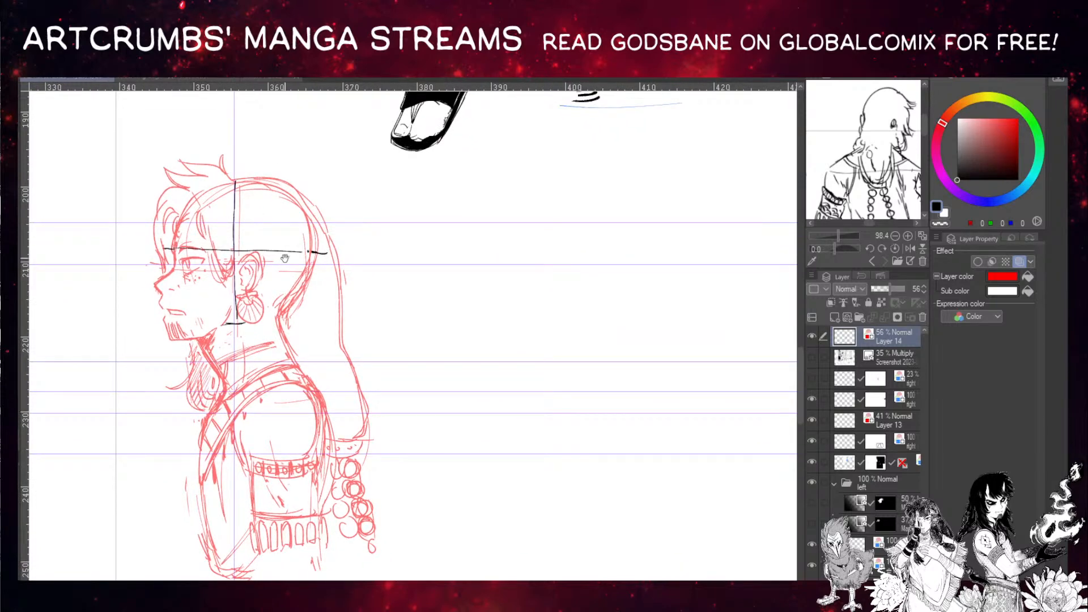
# Hatch the forelock and fringe above the forehead with short diagonal strokes
pyautogui.moveTo(285, 258); pyautogui.dragTo(284, 316)
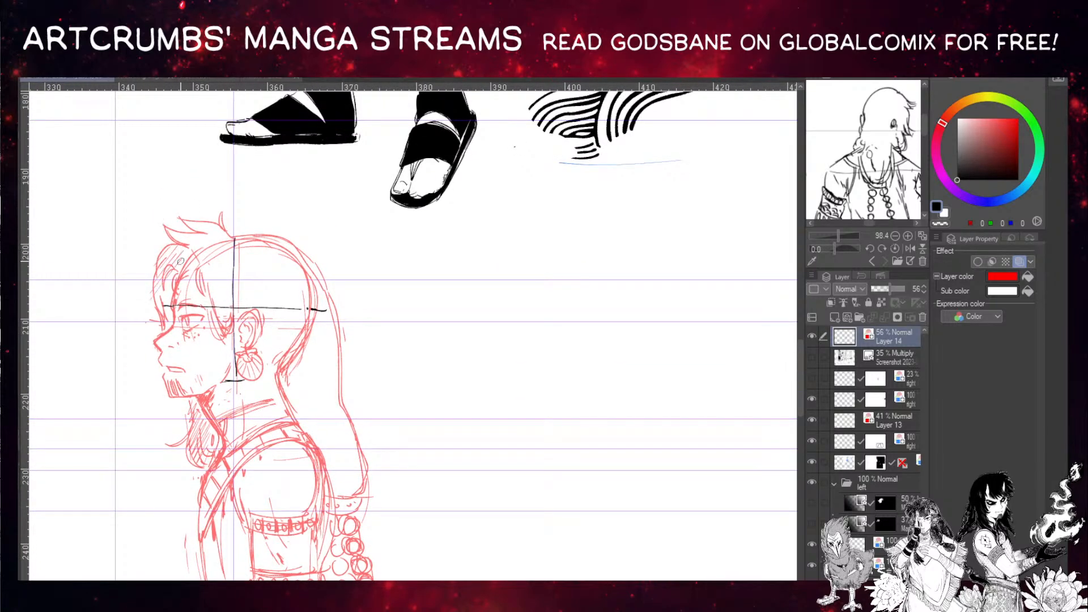
pyautogui.moveTo(179, 263); pyautogui.dragTo(156, 298)
pyautogui.moveTo(173, 281); pyautogui.dragTo(160, 310)
pyautogui.moveTo(173, 301); pyautogui.dragTo(165, 324)
pyautogui.moveTo(181, 229)
pyautogui.mouseDown()
pyautogui.moveTo(170, 238)
pyautogui.moveTo(186, 245)
pyautogui.mouseUp()
pyautogui.moveTo(208, 227)
pyautogui.mouseDown()
pyautogui.moveTo(192, 248)
pyautogui.moveTo(205, 244)
pyautogui.mouseUp()
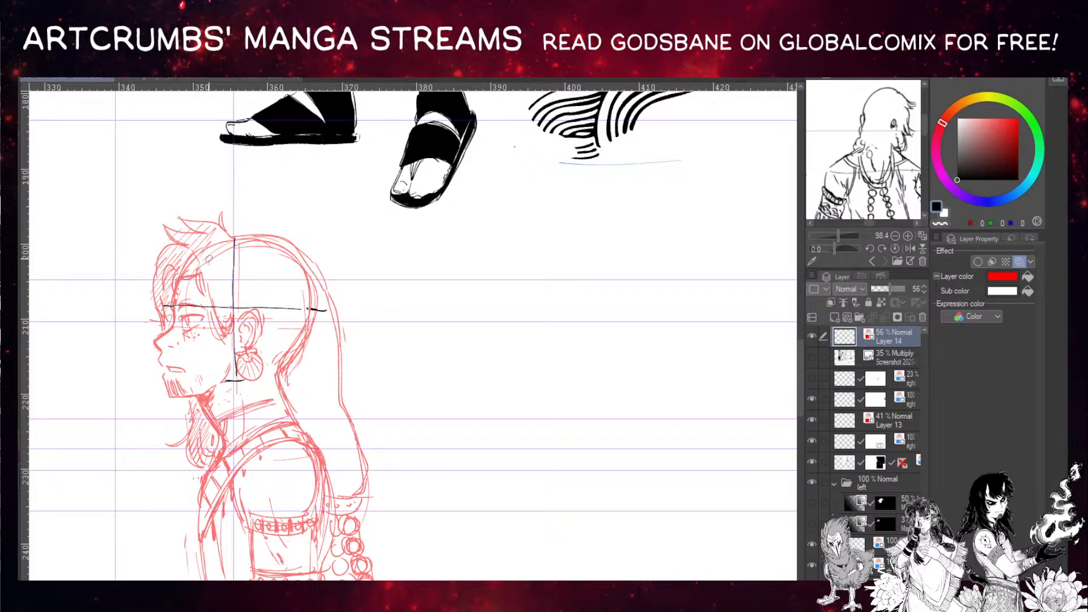